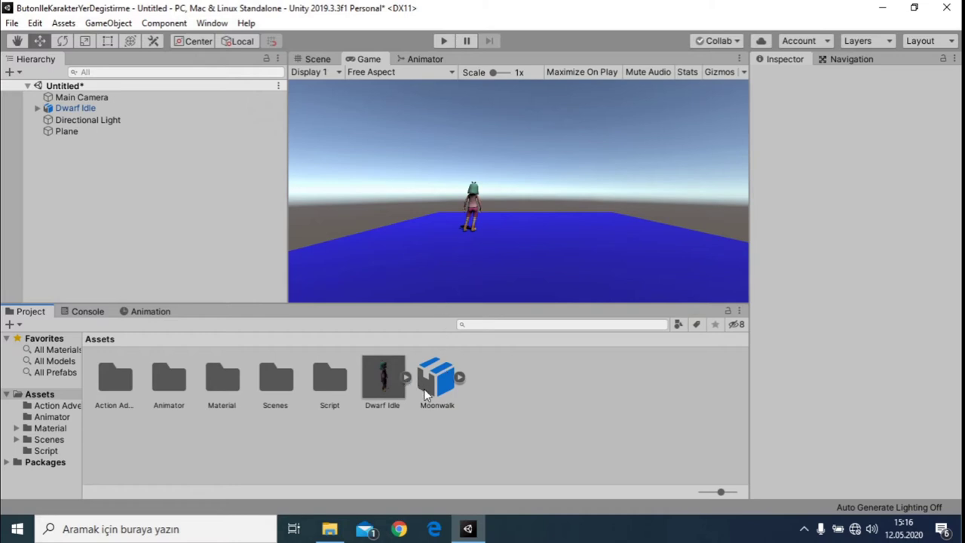
- Play-test the scene, walking the dwarf with the Right arrow, then stop the run
click(444, 41)
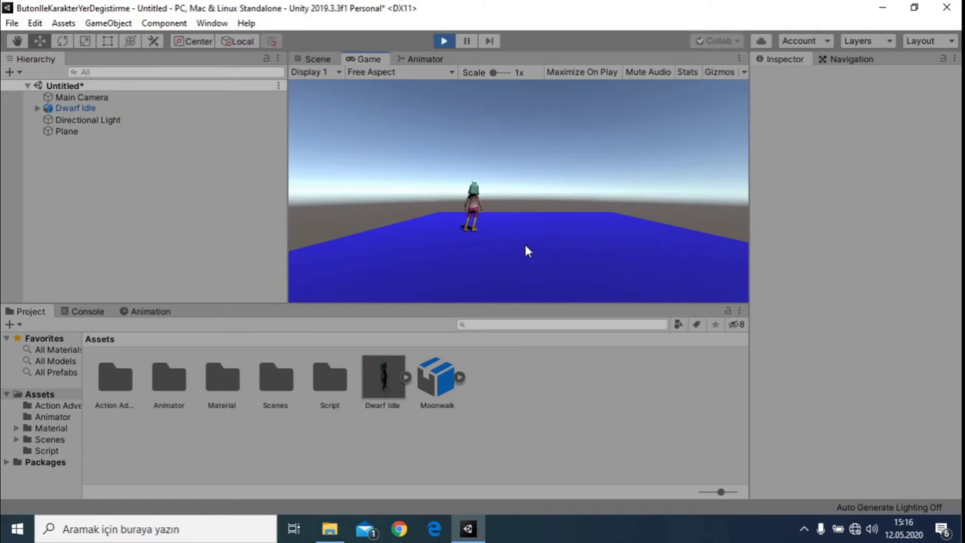
key(Right)
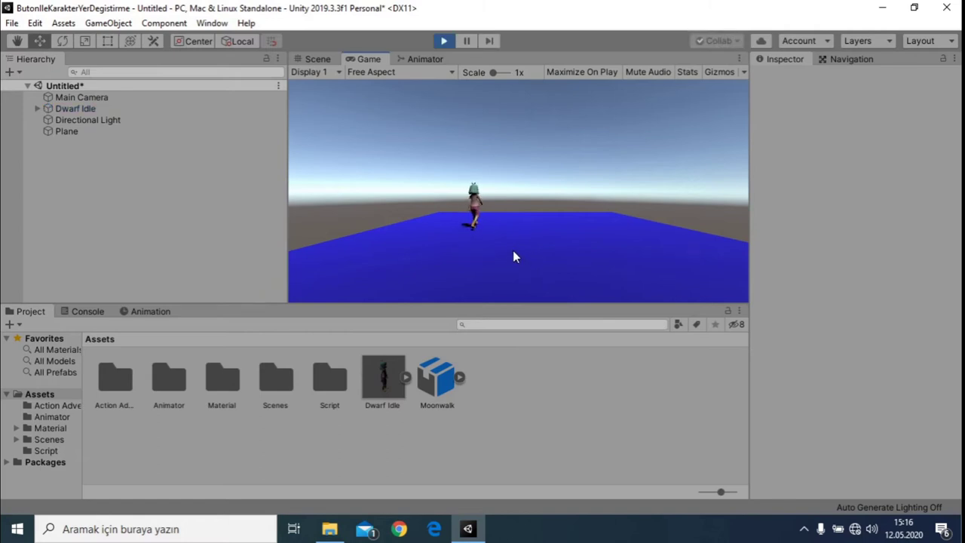
key(Right)
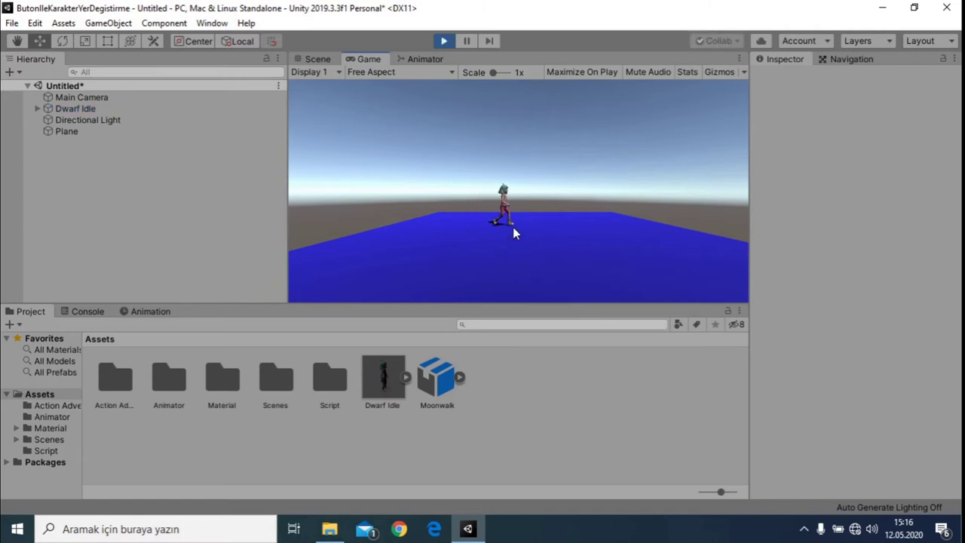
click(440, 42)
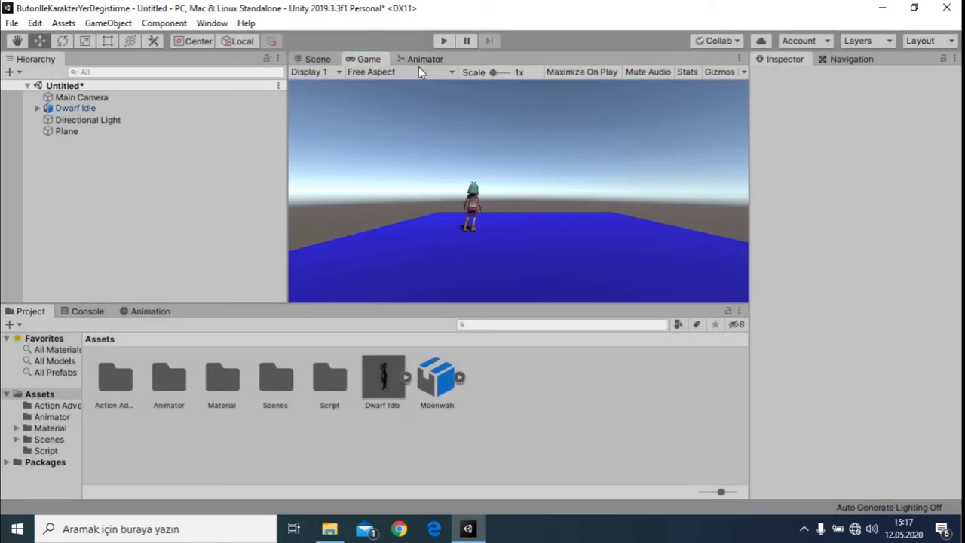
- Select Dwarf Idle, open its hareket animator controller, and select the yürü state
click(95, 107)
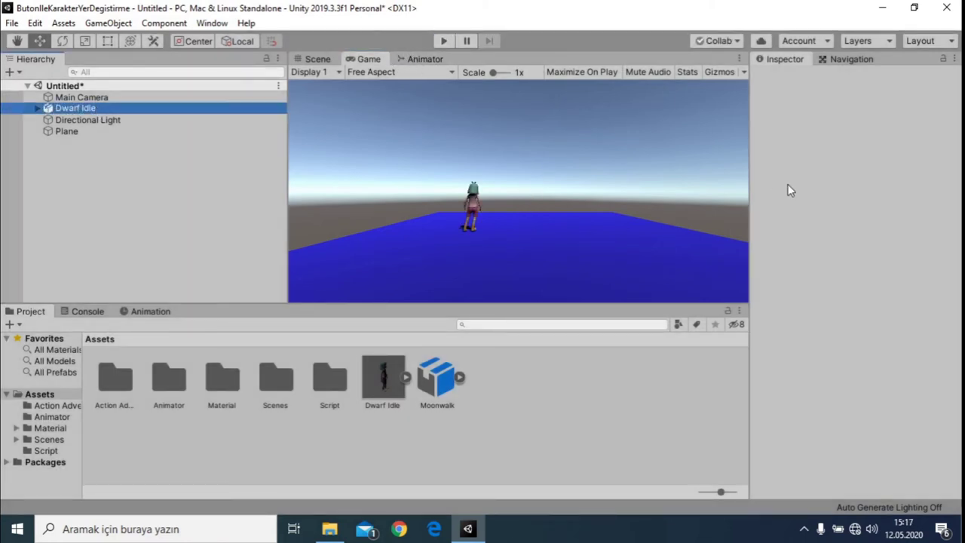
double_click(893, 211)
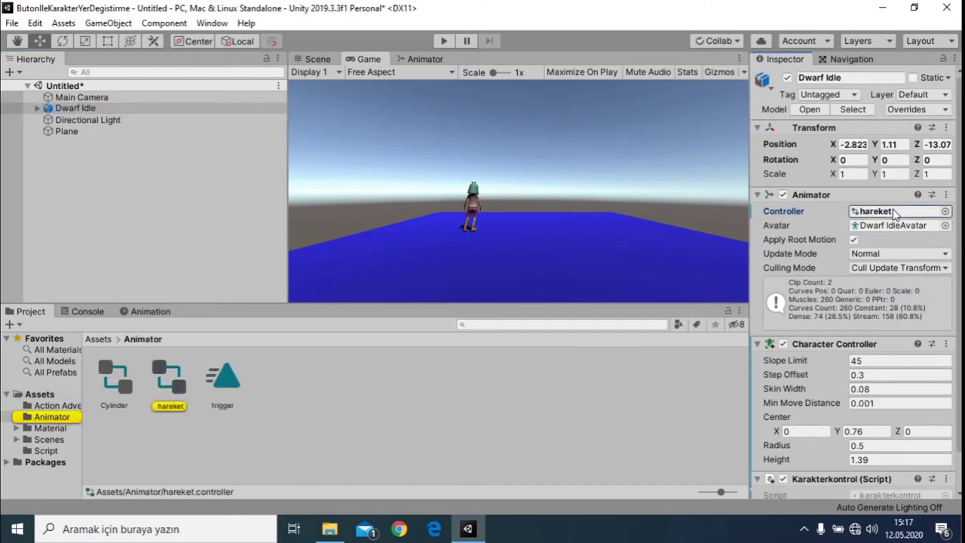
scroll(607, 188, up, 5)
scroll(673, 211, down, 2)
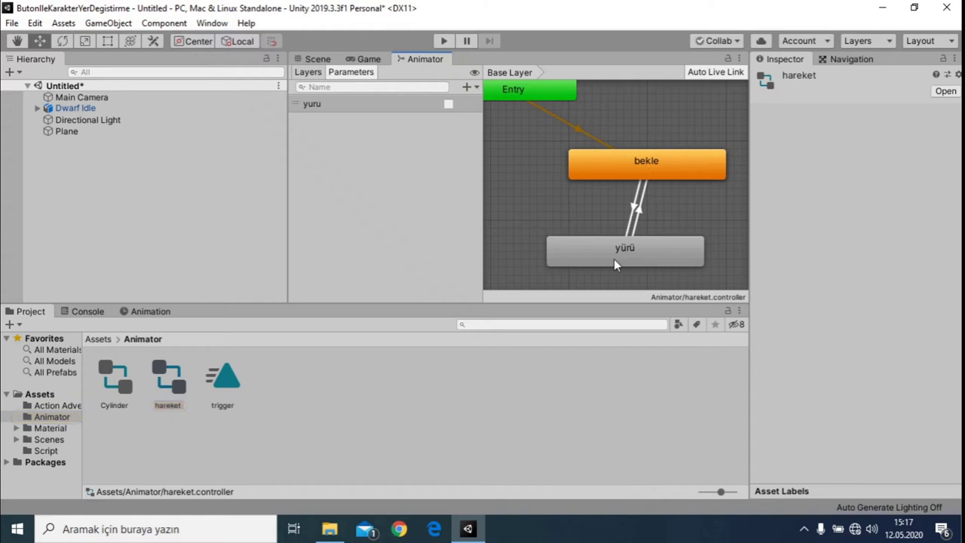
click(634, 263)
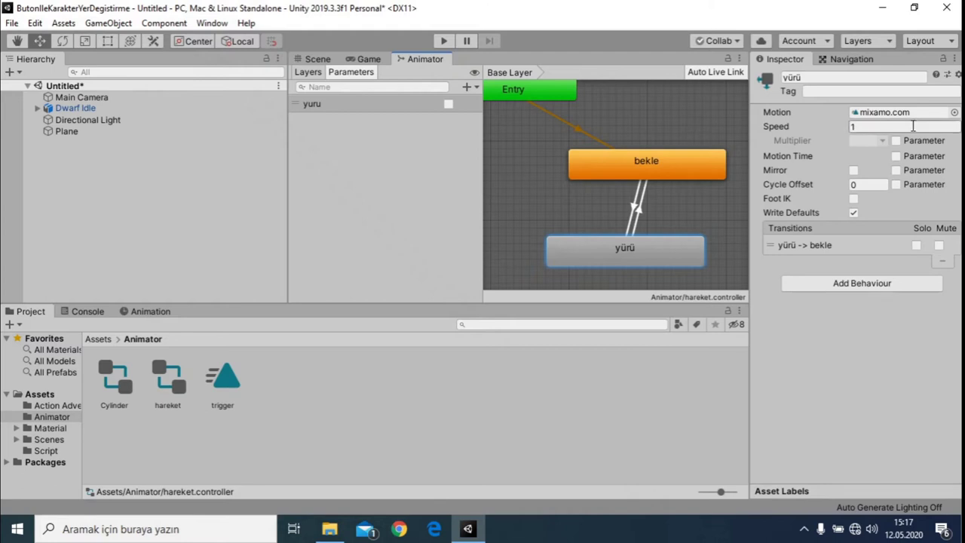
click(467, 87)
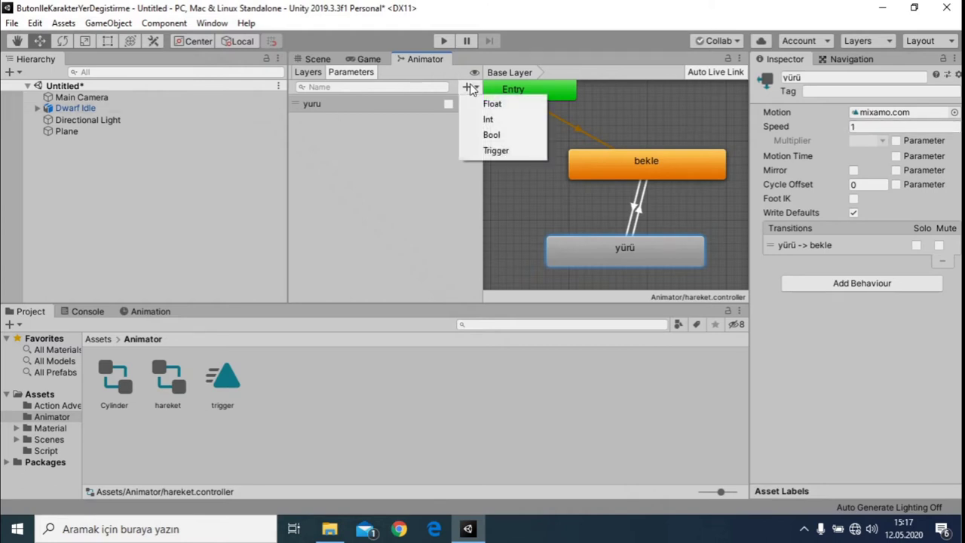
- Add a float parameter named ters with a value of 1.0
click(480, 107)
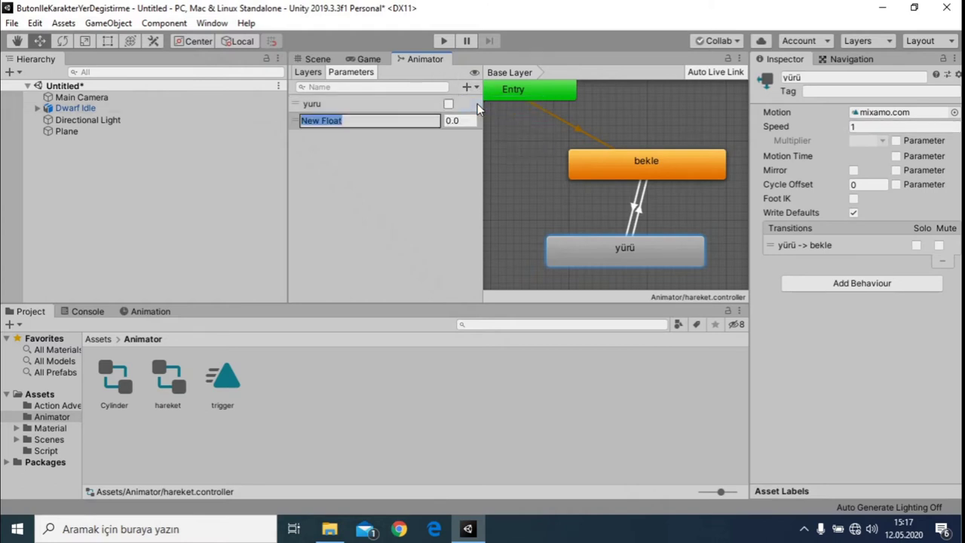
text(ters)
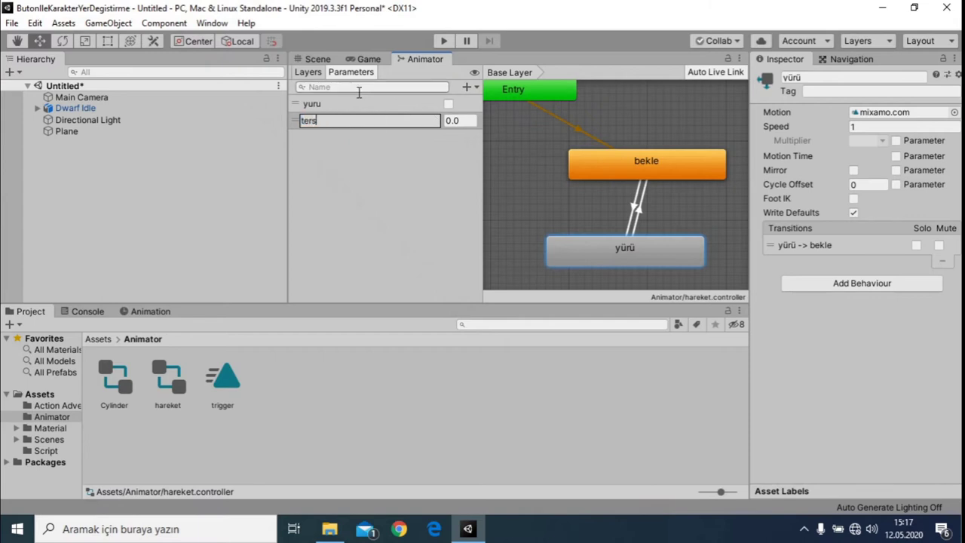
key(Return)
click(453, 122)
text(1)
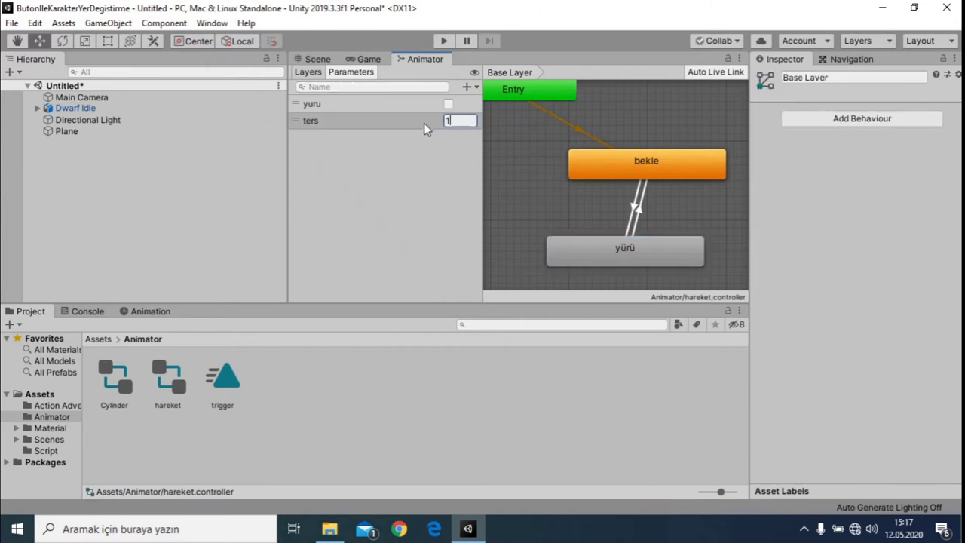
click(424, 127)
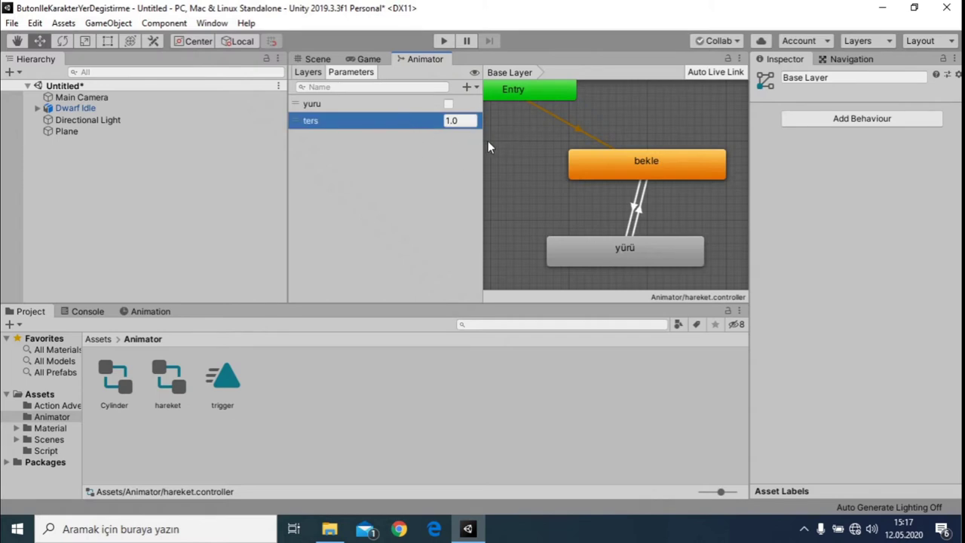
- Make ters drive yürü's speed multiplier, set ters to -1, and play-test in the Game view
click(633, 264)
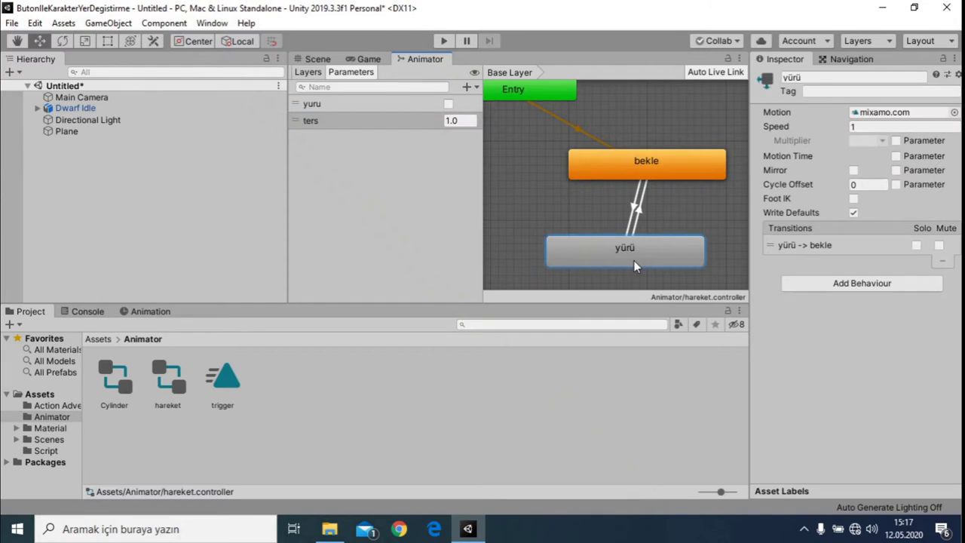
click(895, 141)
click(460, 120)
text(-1)
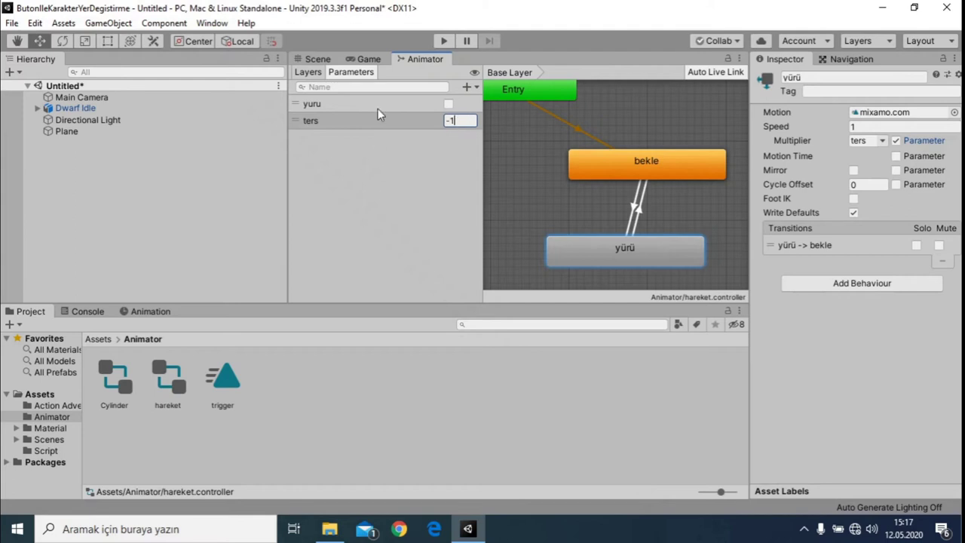
click(368, 59)
click(435, 42)
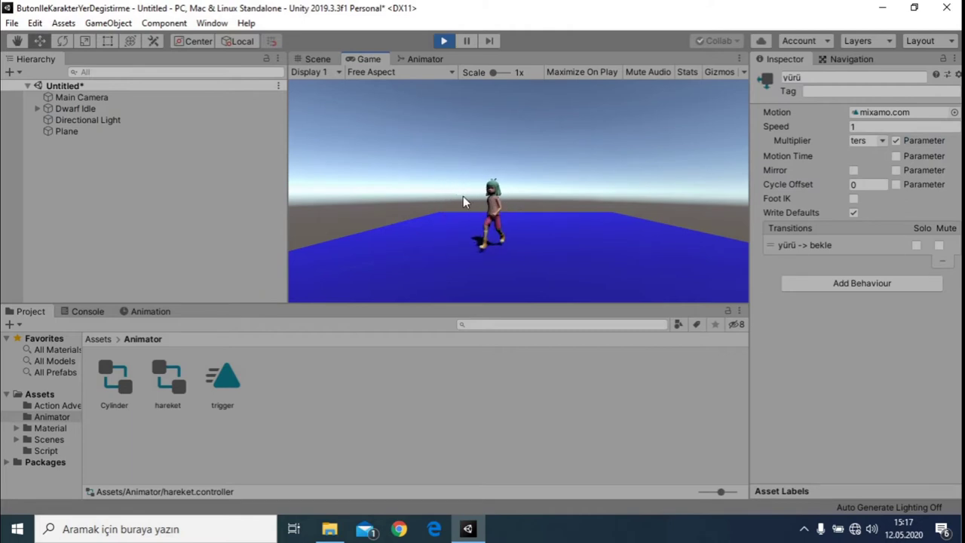
- Stop the test run and select Dwarf Idle to list its components in the Inspector
click(443, 40)
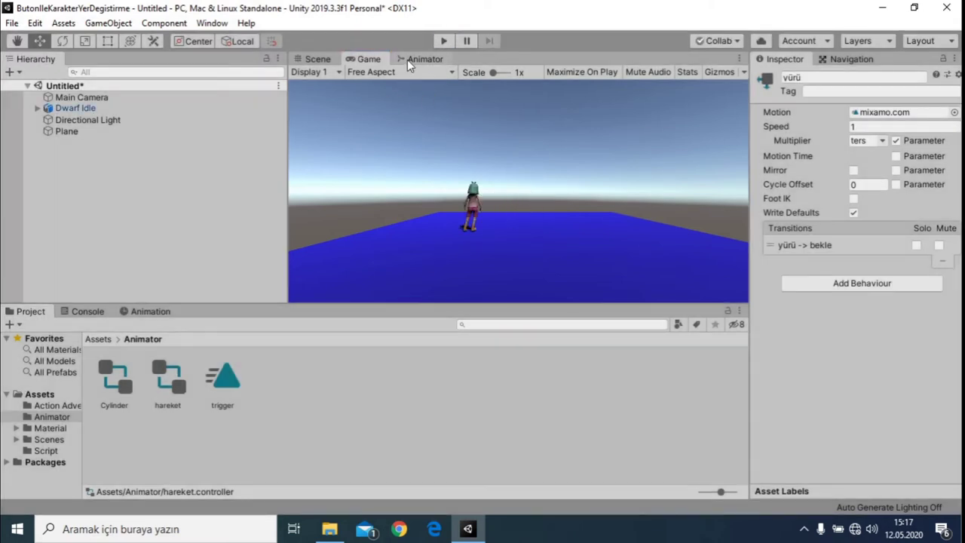
click(113, 108)
scroll(768, 307, down, 2)
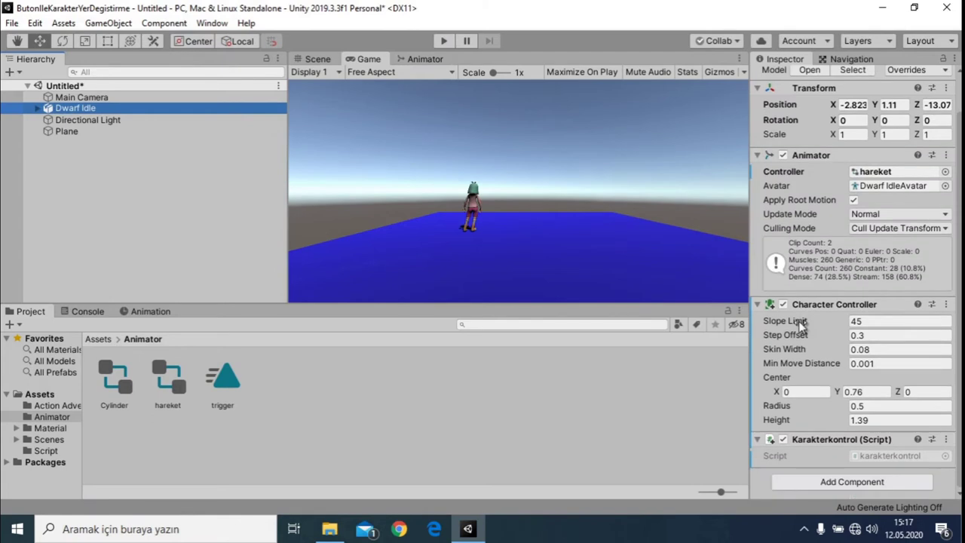
- Open the Karakterkontrol component's script, karakterkontrol.cs, in Visual Studio
double_click(888, 456)
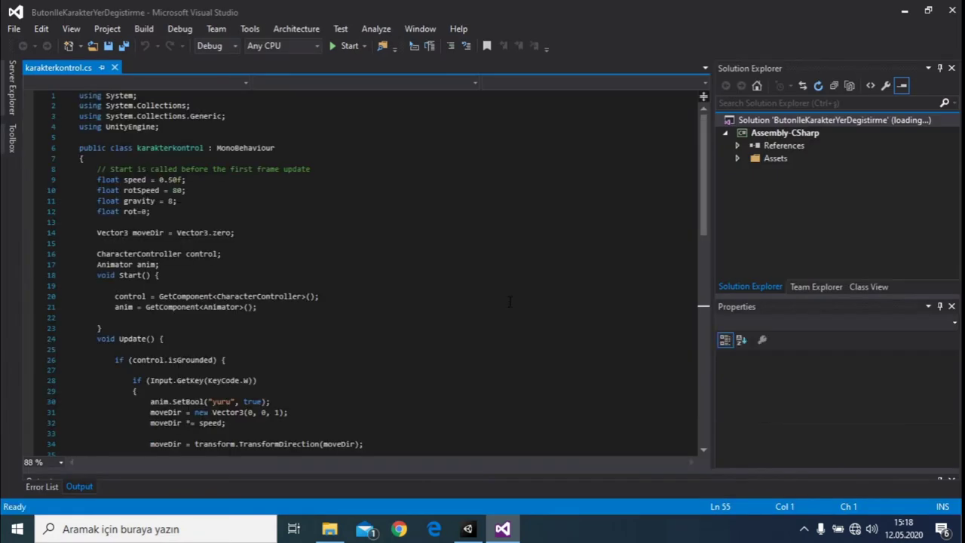
- Copy the W-key walking and stopping if-blocks and paste a duplicate below them
scroll(194, 302, down, 2)
scroll(194, 302, down, 3)
scroll(195, 302, down, 2)
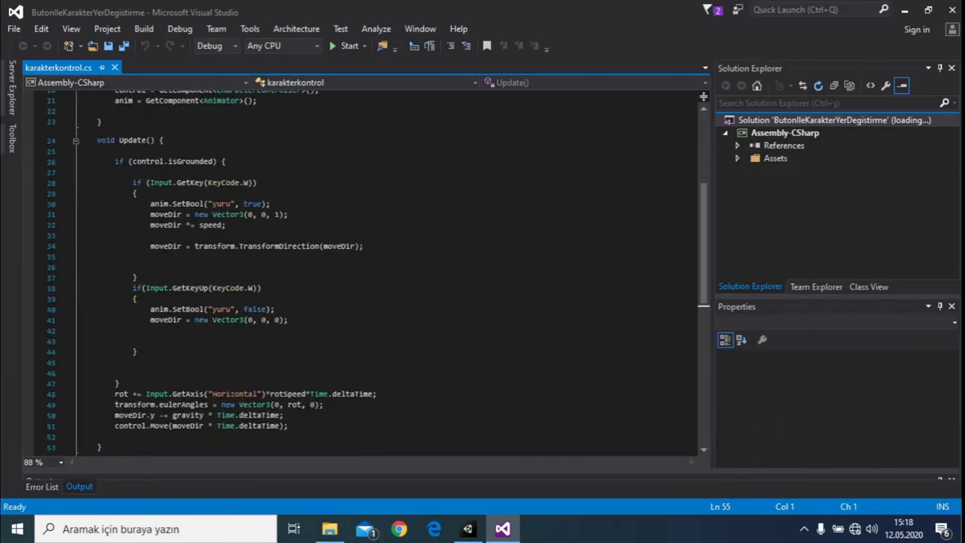
drag(122, 182, 192, 353)
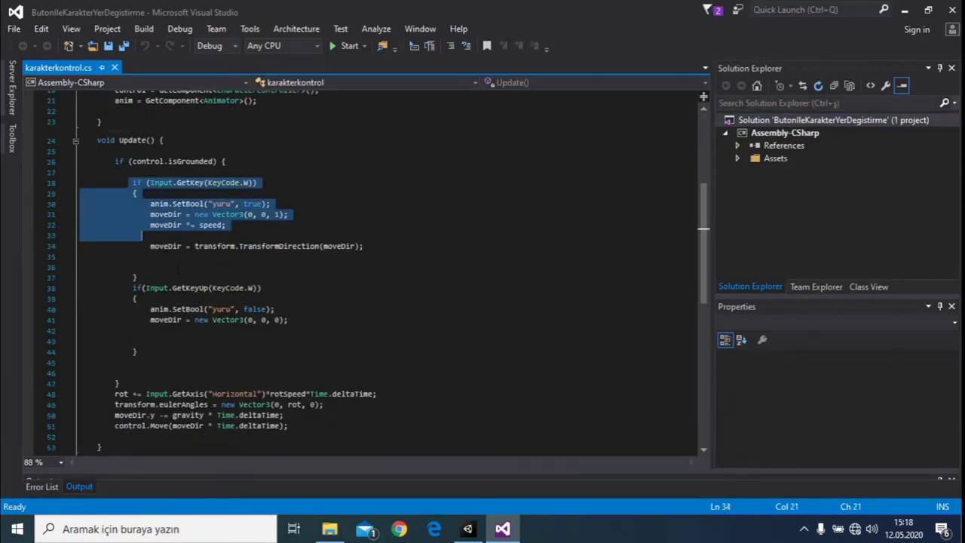
click(191, 353)
text(})
key(Return)
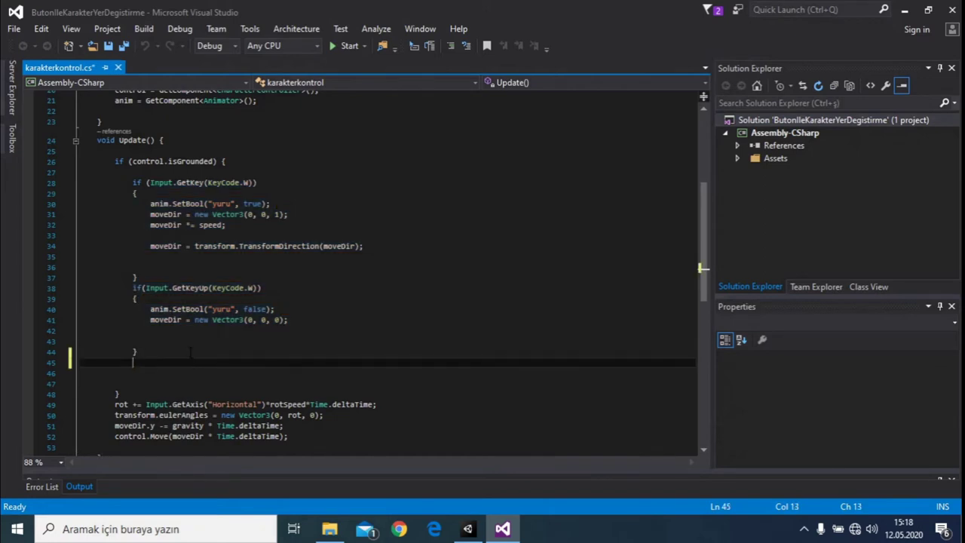
text(if (Input.GetKey(KeyCode.W))             {                 anim.SetBool("yuru", true);                 moveDir = new Vector3(0, 0, 1);                 moveDir *= speed;                  moveDir = transform.TransformDirection(moveDir);               }             if (Input.GetKeyUp(KeyCode.W))             {                 anim.SetBool("yuru", false);                 moveDir = new Vector3(0, 0, 0);               })
- Change KeyCode.W to KeyCode.S in both pasted blocks on lines 45 and 55
double_click(249, 280)
text(S)
click(240, 281)
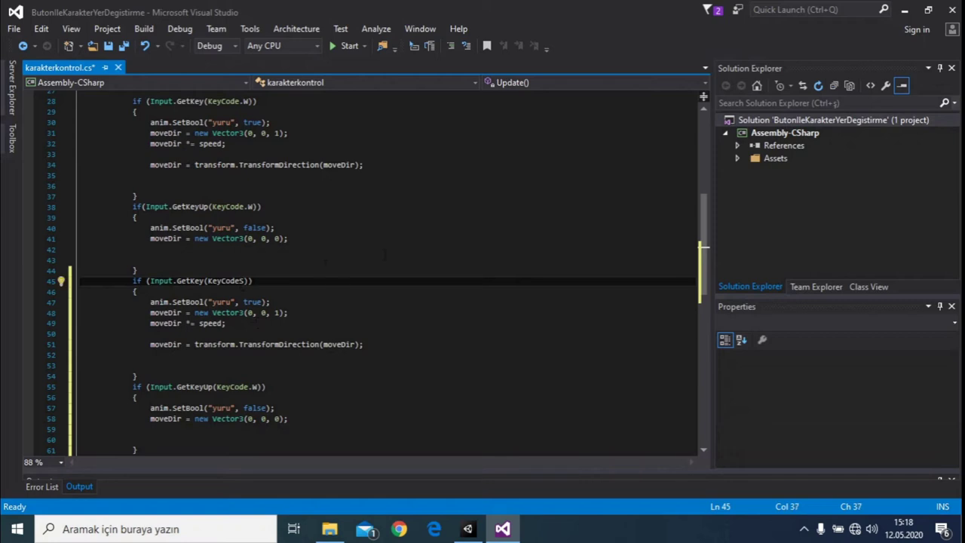
text(.)
click(135, 375)
double_click(257, 387)
text(S)
click(804, 529)
click(807, 530)
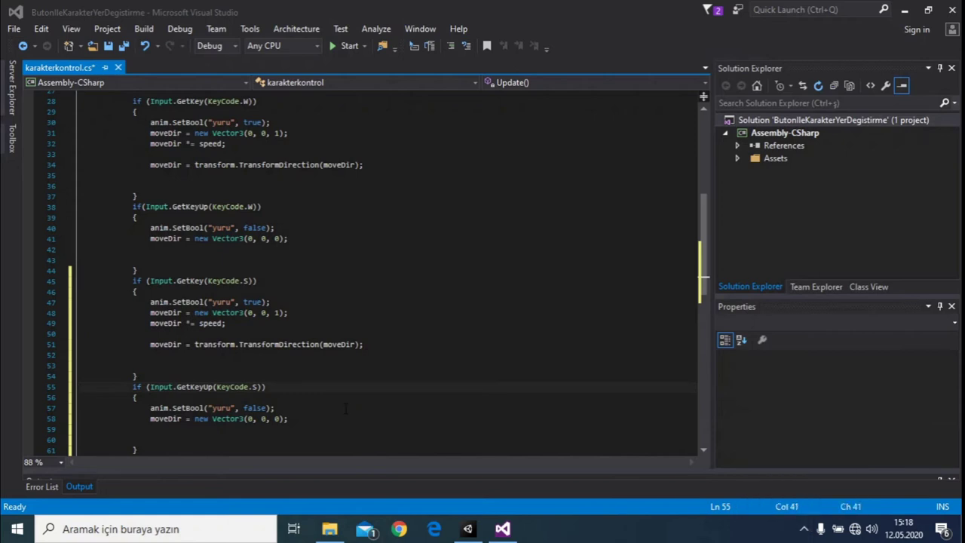
click(270, 312)
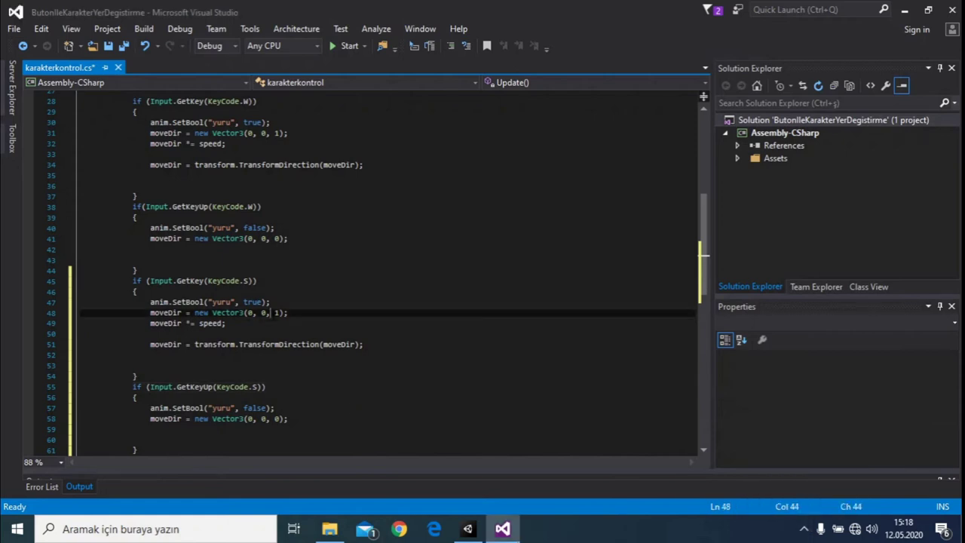
- In the S-held block, make forward movement -1 and add anim.SetFloat("ters",-1)
text(-)
key(Up)
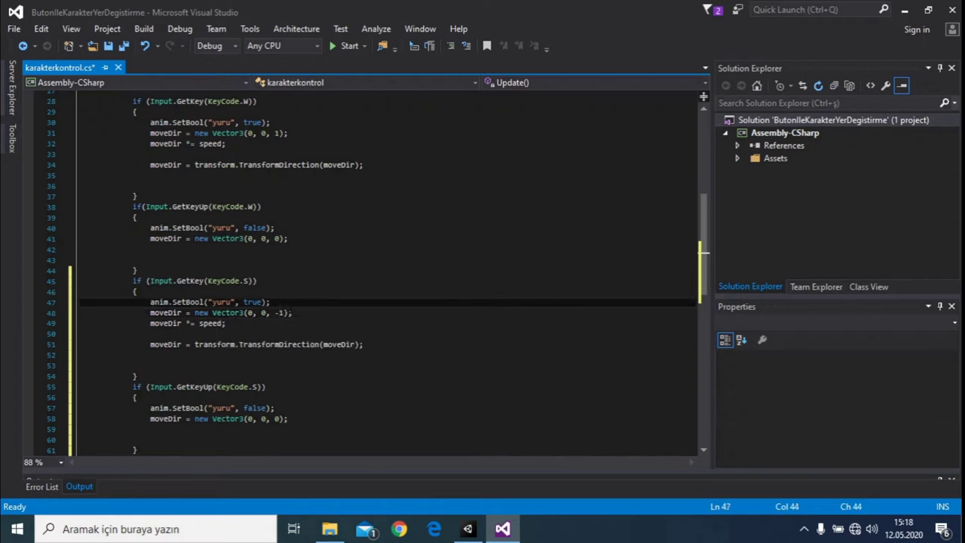
key(Return)
text(anim.set)
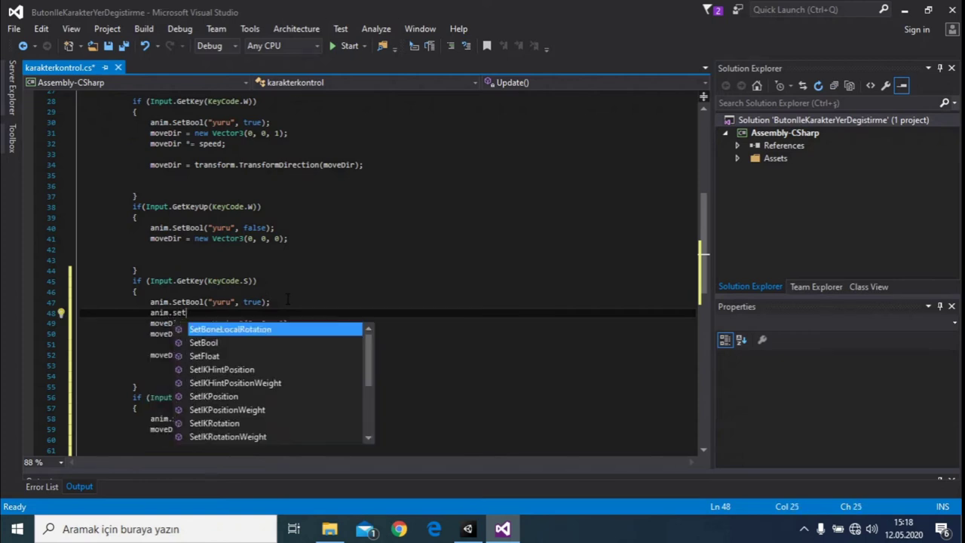
key(Down)
key(Down)
text(())
text("ters)
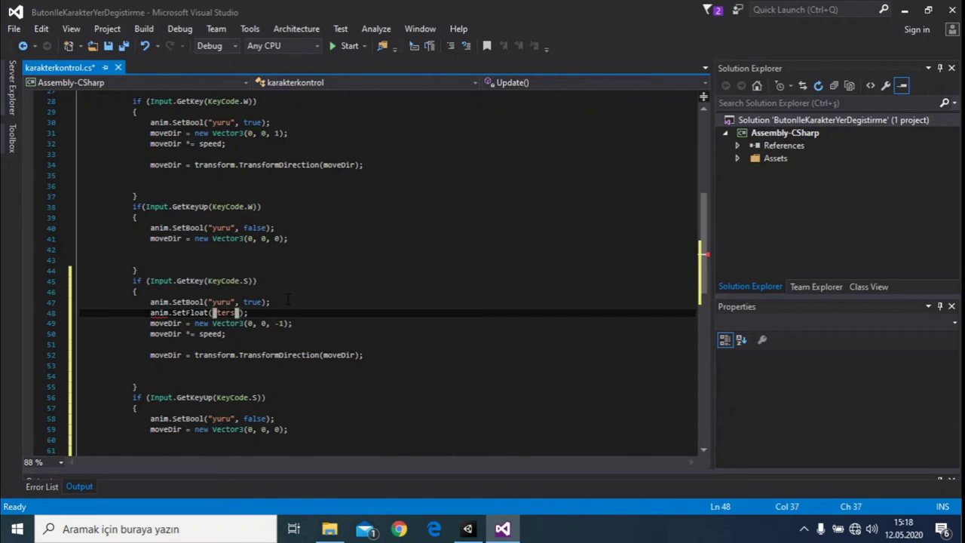
text(,-1)
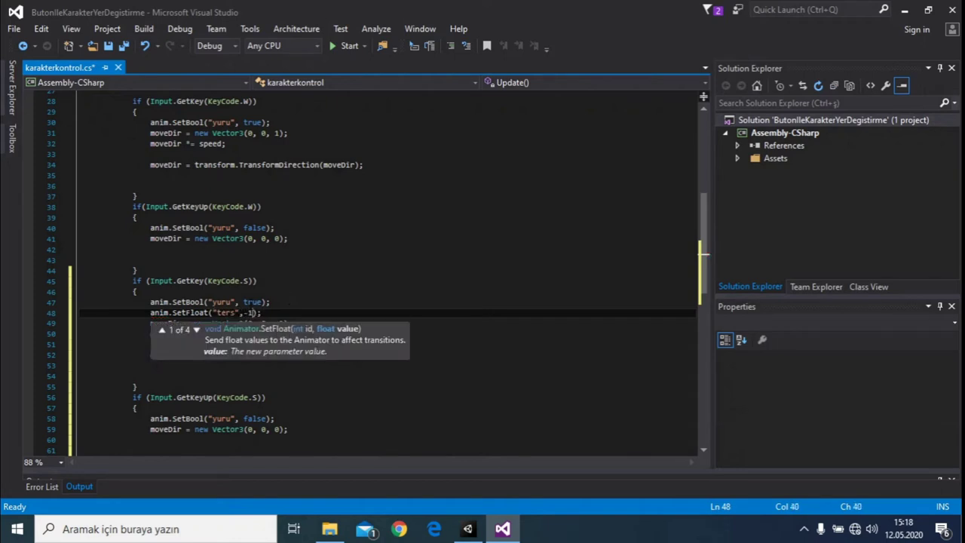
scroll(238, 343, down, 1)
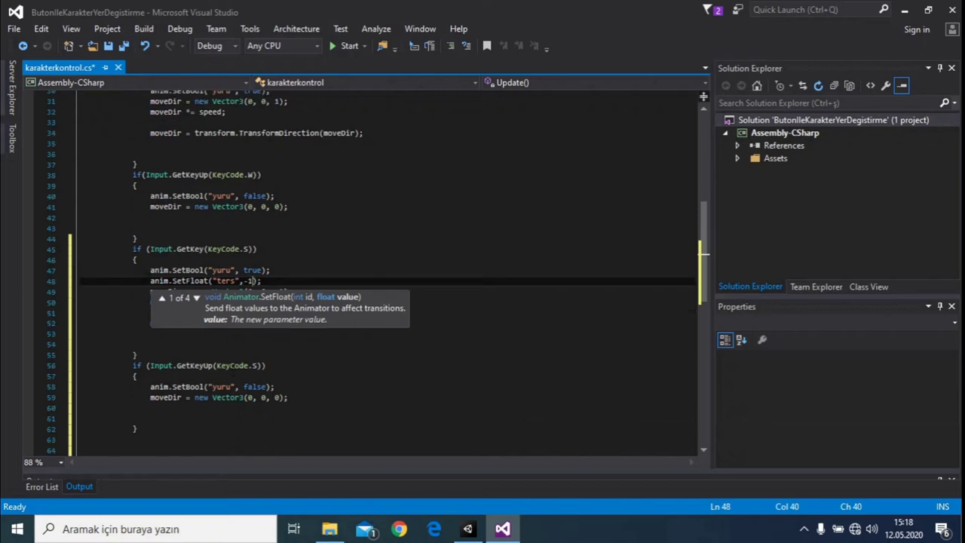
key(Right)
key(Right)
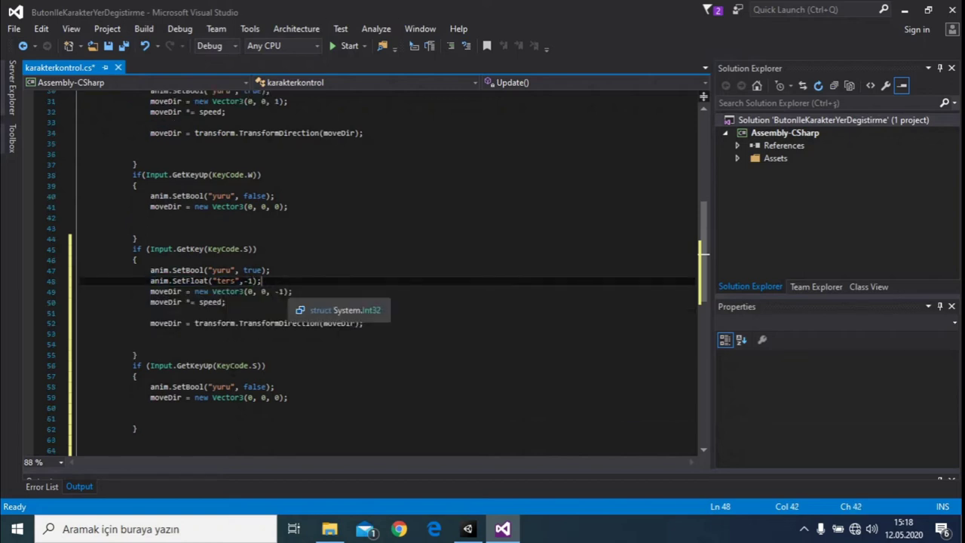
- Copy the SetFloat line into the GetKeyUp(KeyCode.S) block after line 58, changing -1 to 1
drag(150, 280, 262, 281)
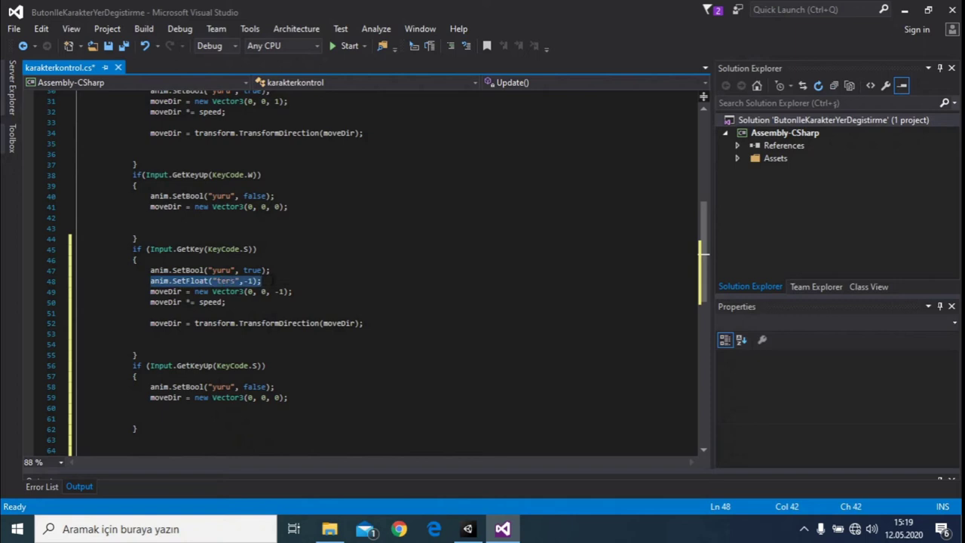
click(275, 376)
key(Down)
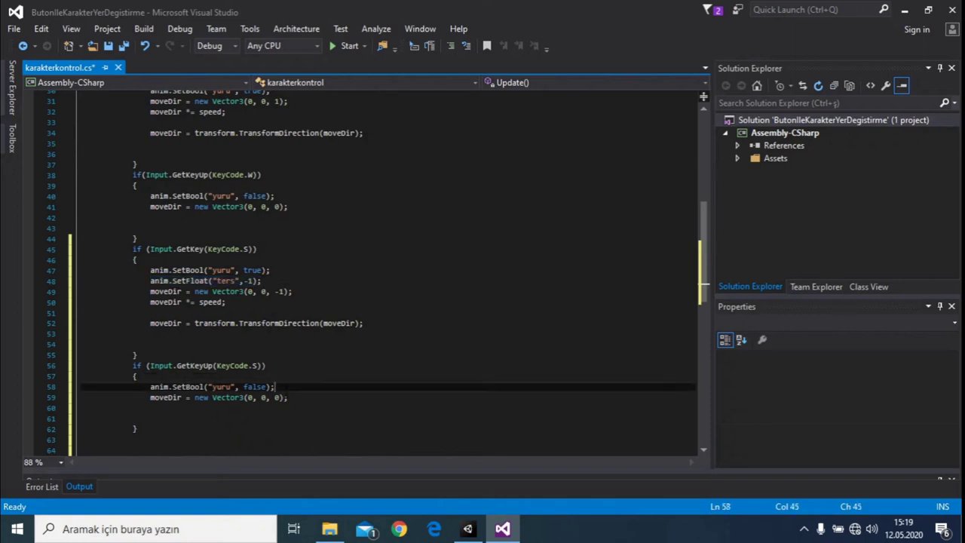
key(Return)
text(anim.SetFloat("ters", -1);)
key(Left)
key(Left)
key(shift+Left)
key(shift+Left)
text(1)
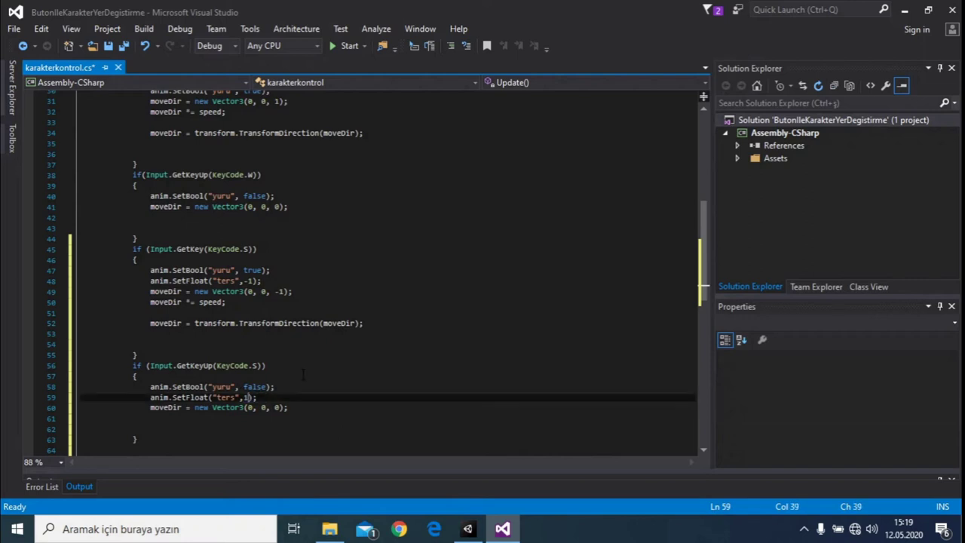
key(alt+Tab)
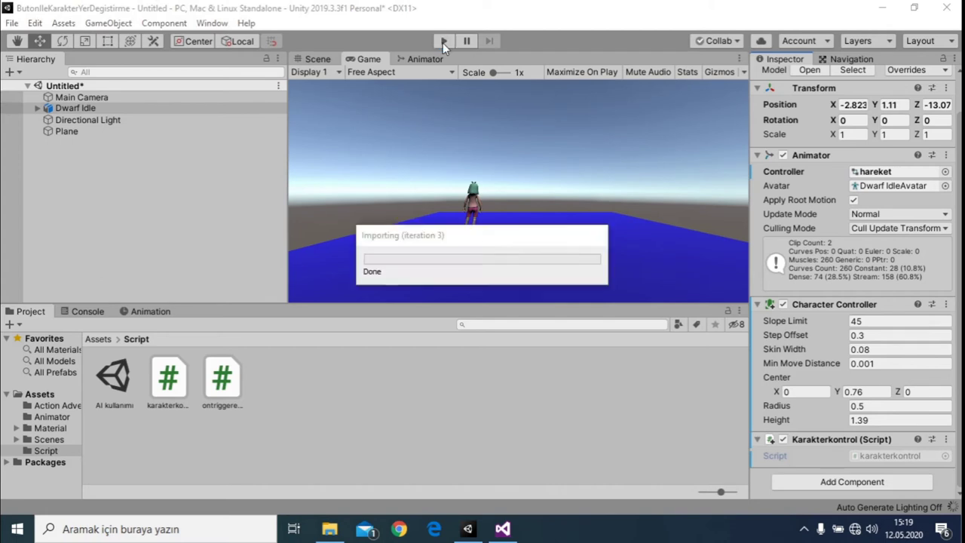
- Play-test walking with the Down arrow, stop, and set ters back to 1.0 in the Animator
click(442, 42)
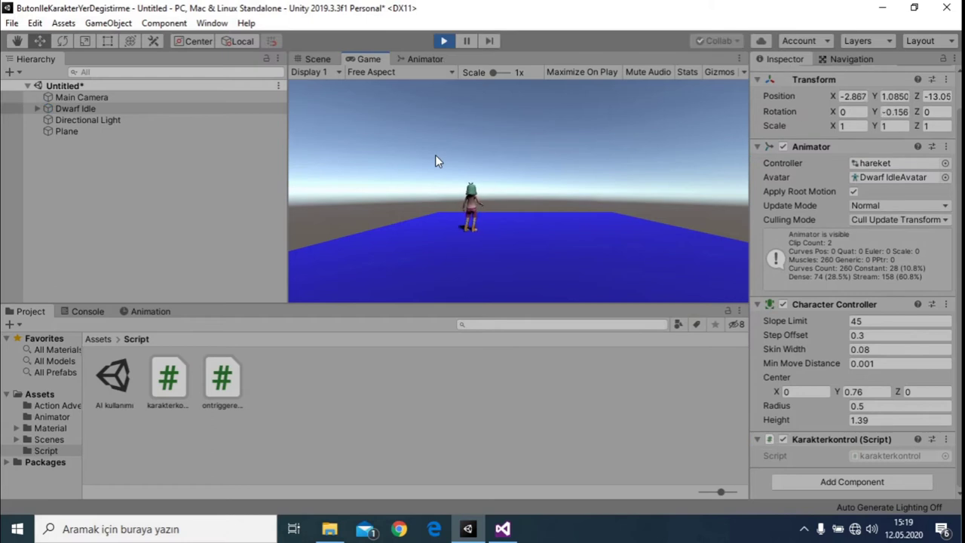
key(Down)
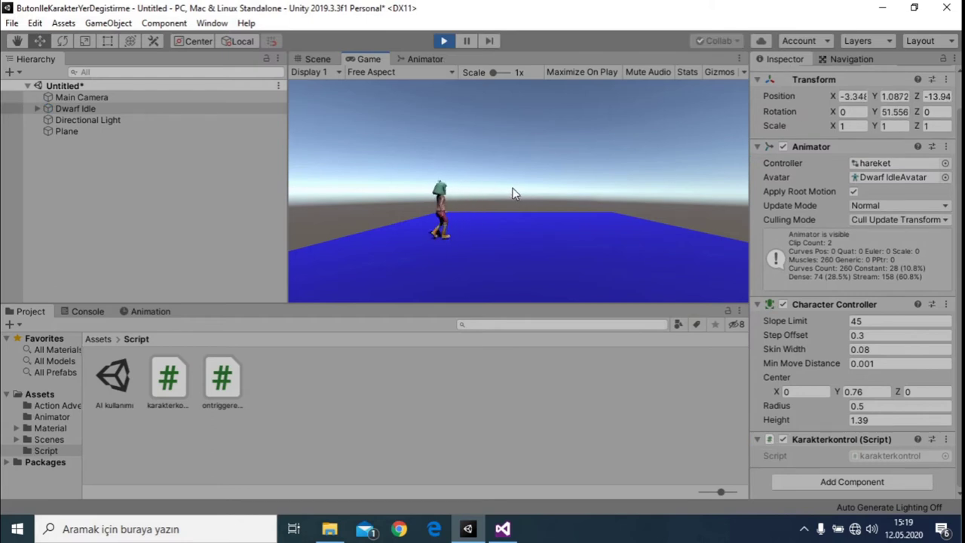
click(434, 42)
click(426, 59)
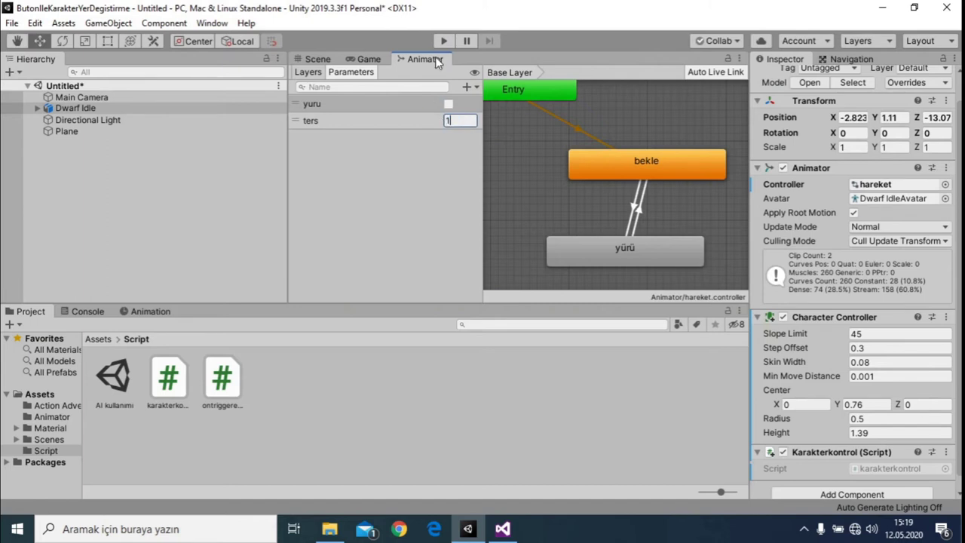
key(ctrl+s)
click(466, 40)
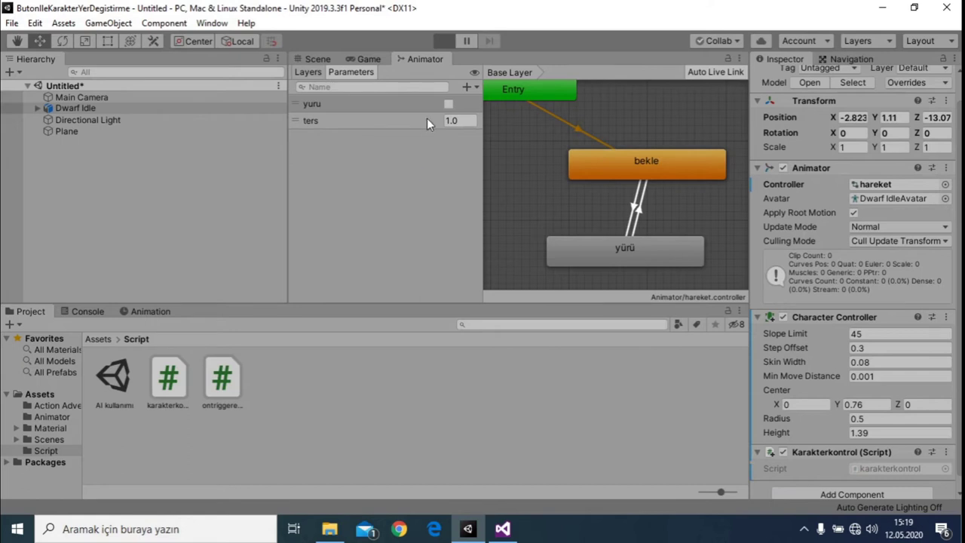
- Run the game again to test the dwarf's walking, stop it, and return to Visual Studio
click(485, 217)
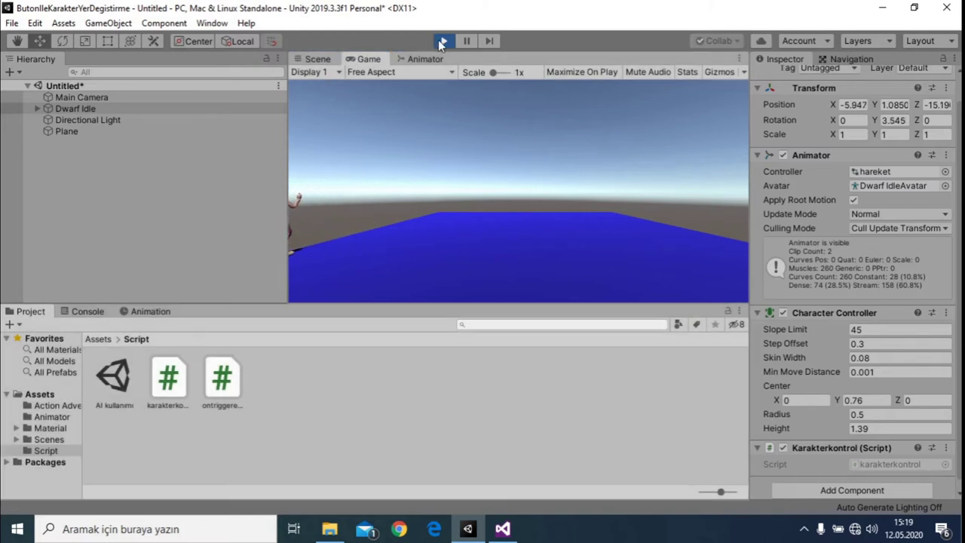
click(440, 40)
click(317, 60)
click(368, 59)
click(503, 529)
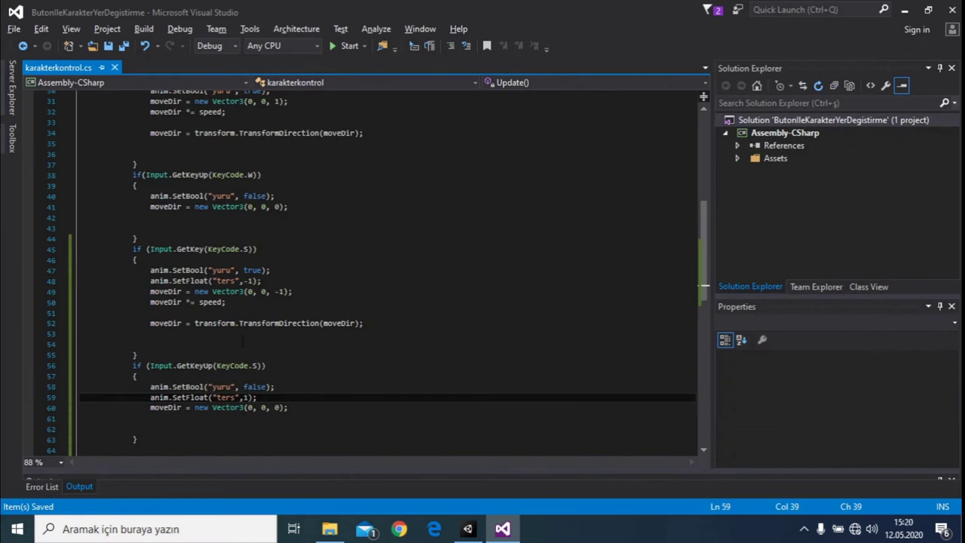
- Save karakterkontrol.cs, switch to Unity, and play-test the updated script
key(ctrl+s)
scroll(257, 400, down, 2)
key(alt+Tab)
click(443, 41)
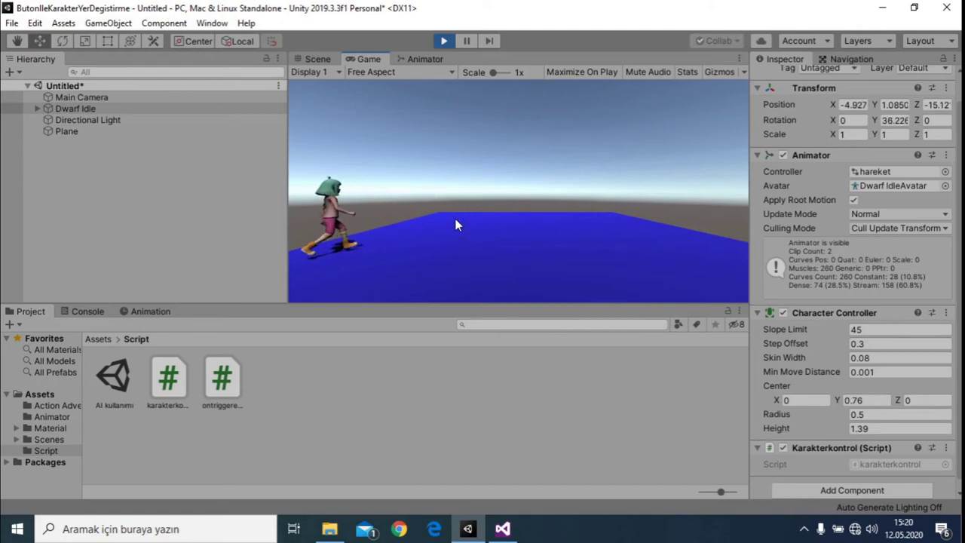
- Stop the game, select the Moonwalk model in Assets, and apply a Humanoid rig
click(444, 41)
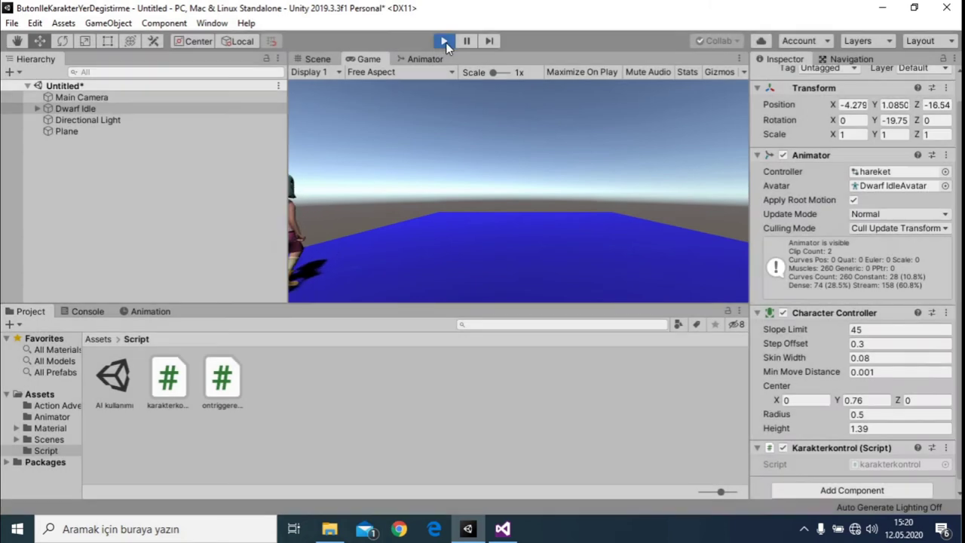
click(422, 58)
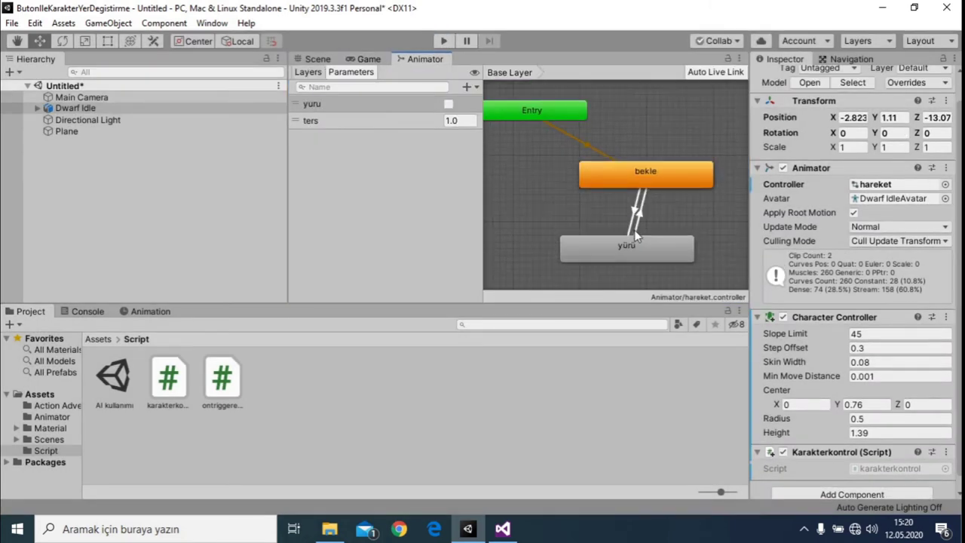
scroll(610, 224, down, 5)
click(96, 339)
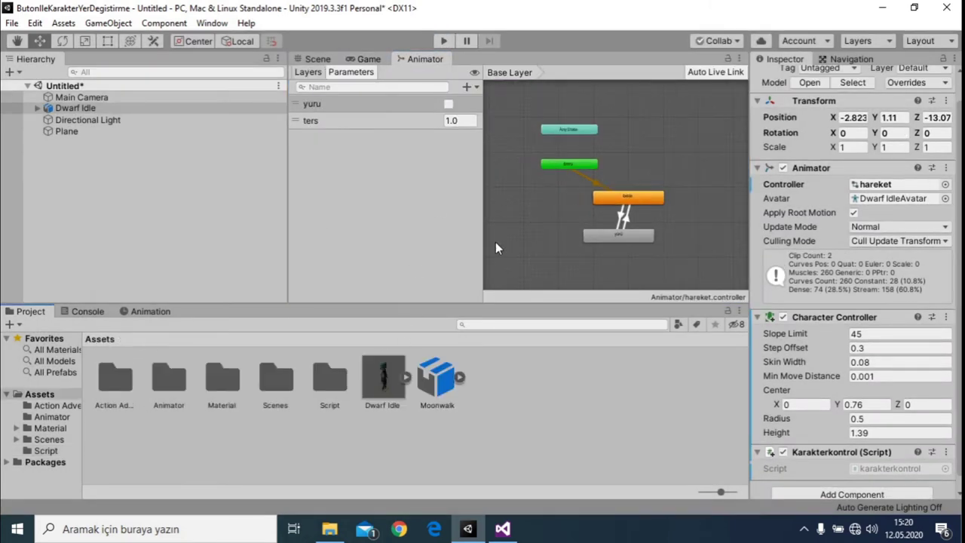
click(437, 381)
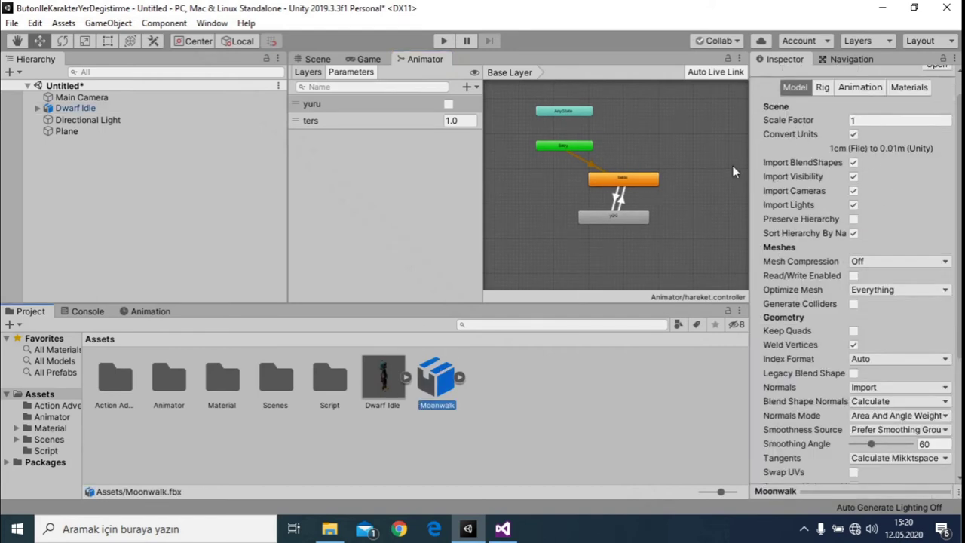
click(827, 89)
click(894, 134)
click(893, 197)
click(943, 247)
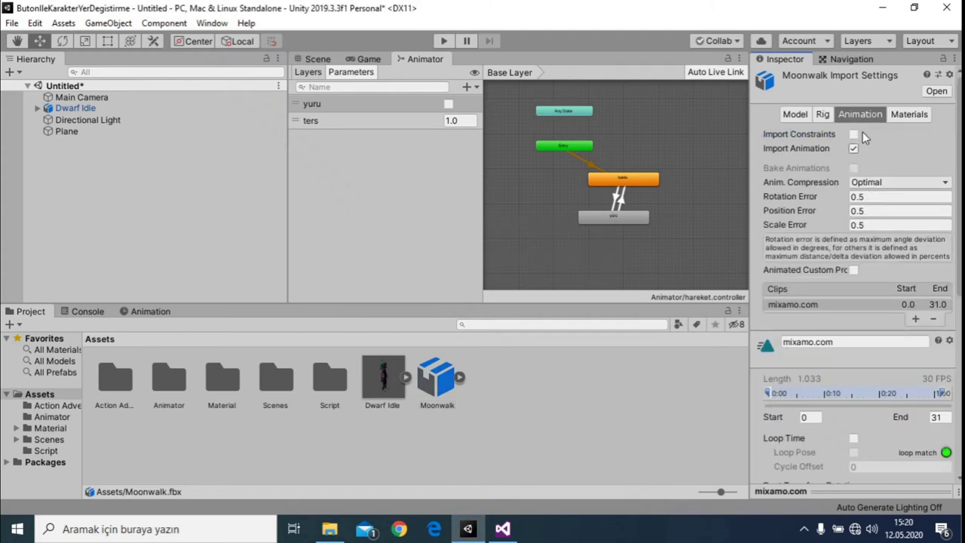
- Enable Loop Time on the mixamo.com clip and apply it
scroll(814, 313, down, 5)
click(854, 183)
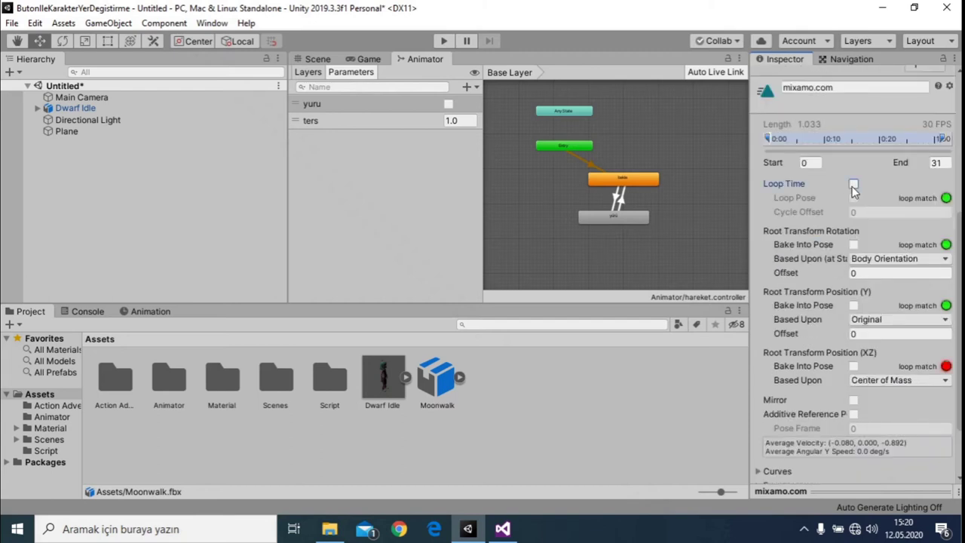
scroll(852, 226, down, 2)
click(936, 470)
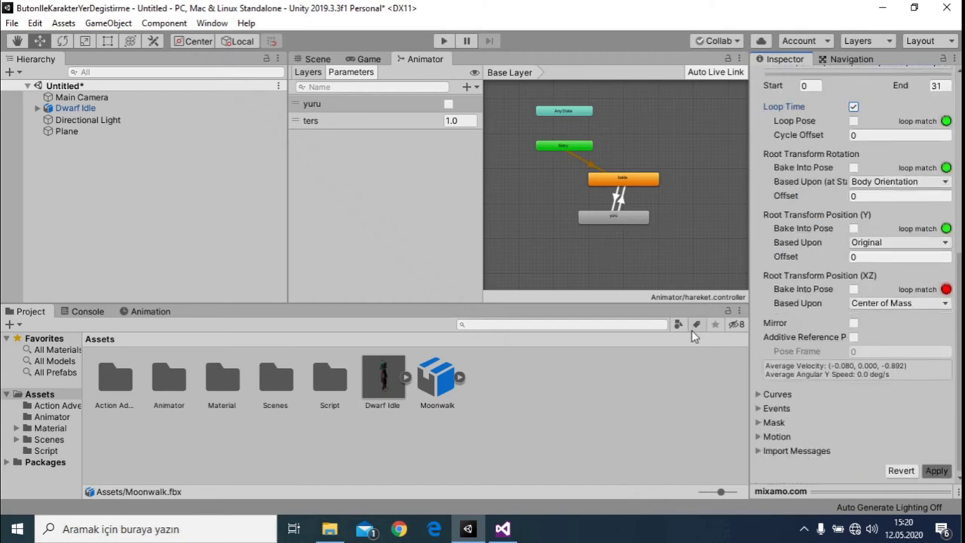
- Drop the Moonwalk animation into the Animator as a new state named moonwalk
mouse_move(441, 379)
mouse_down()
mouse_move(649, 253)
mouse_move(646, 241)
mouse_up()
scroll(640, 266, up, 3)
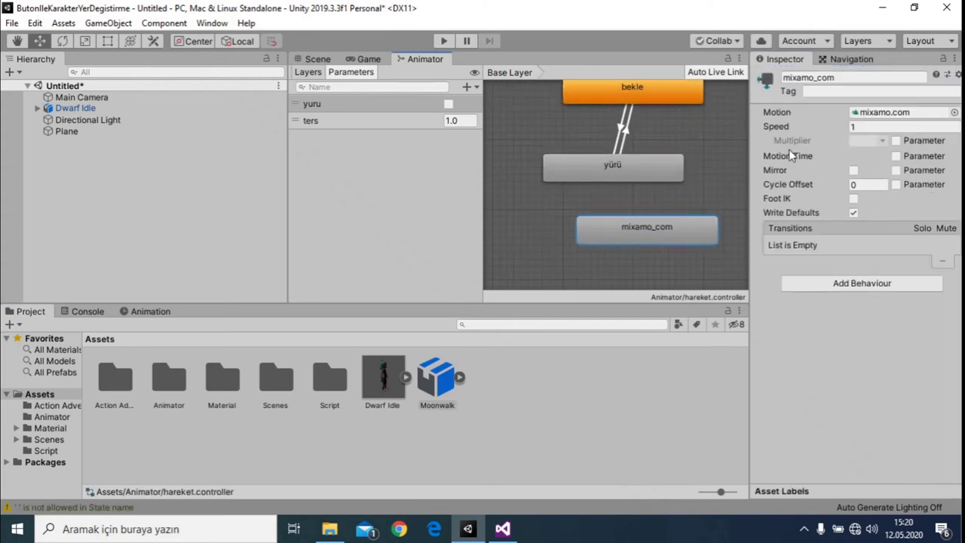
click(817, 77)
text(moonwalk)
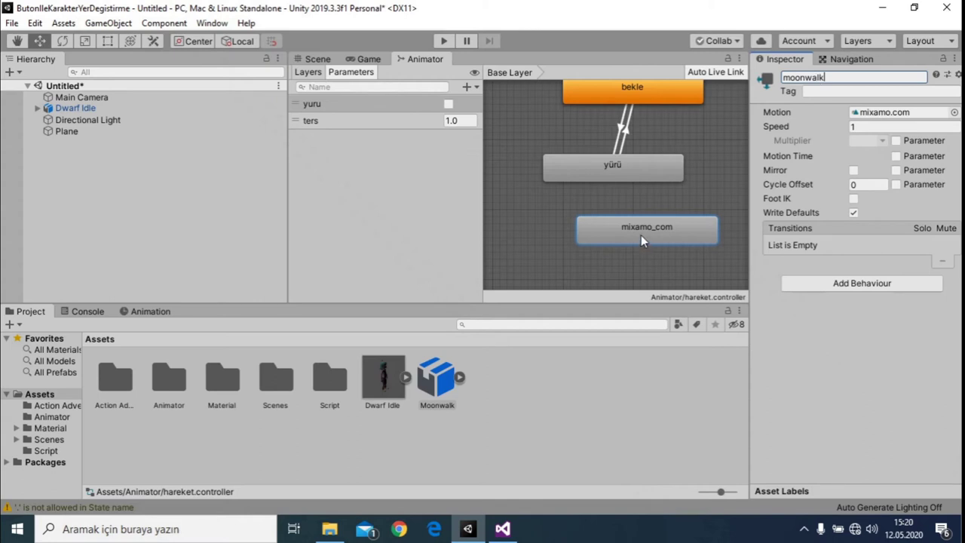
drag(640, 235, 590, 235)
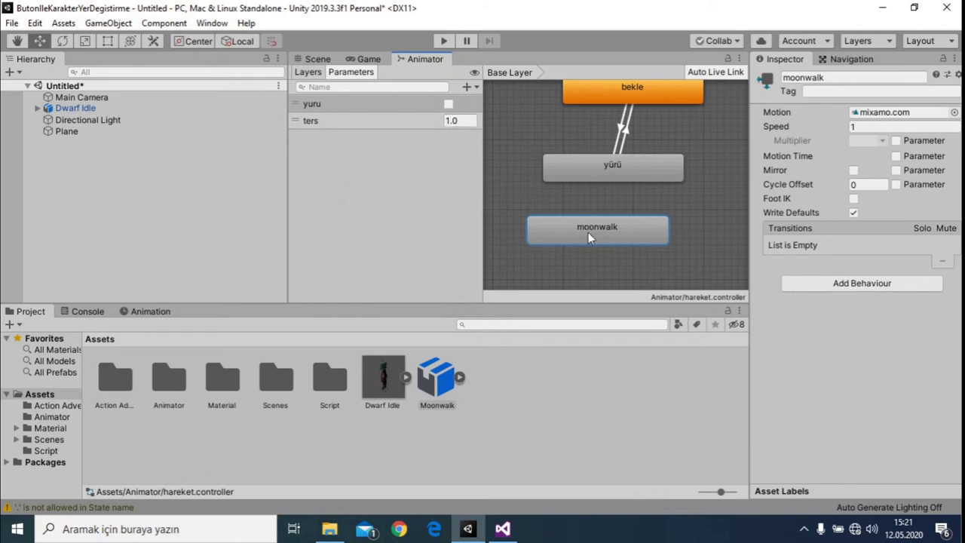
- Add a Bool parameter named moonwalk and start a transition from yürü to moonwalk
click(467, 87)
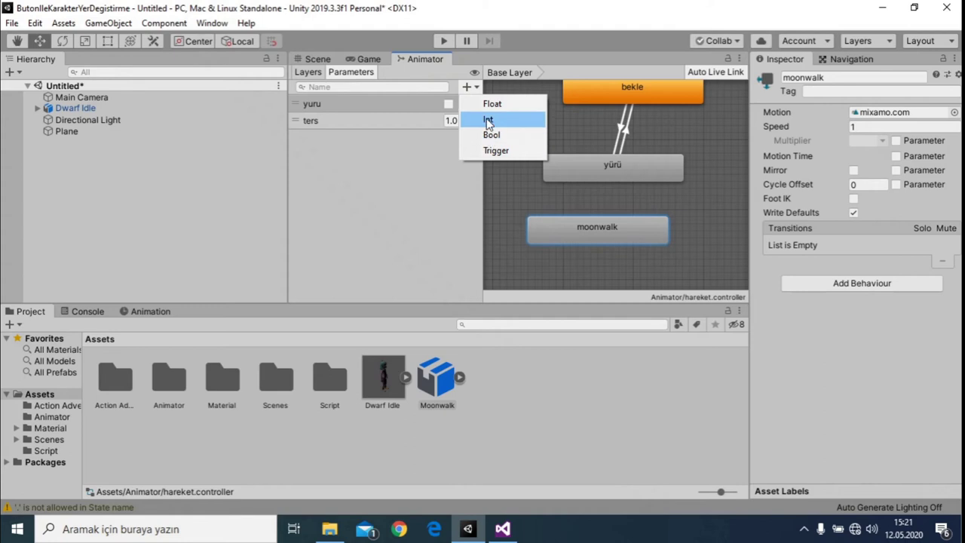
click(494, 151)
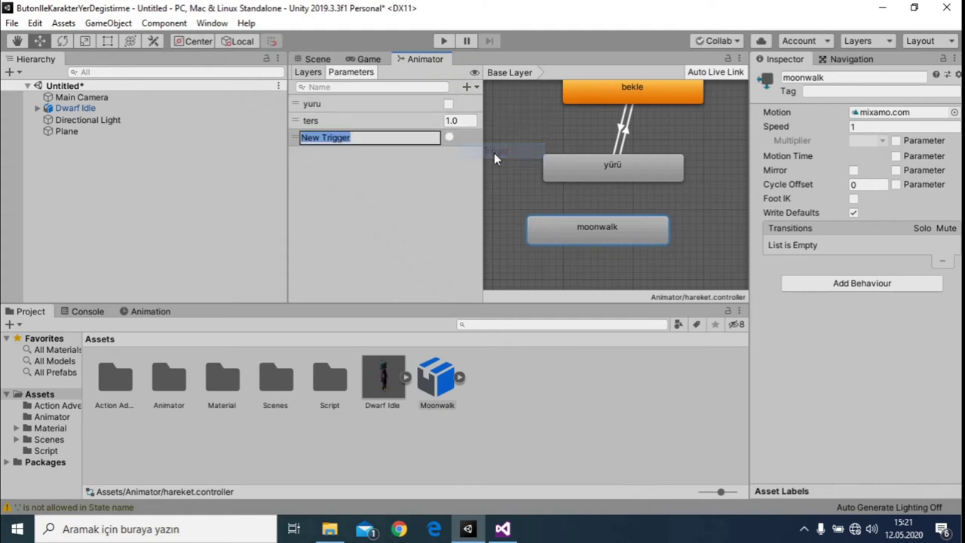
key(ctrl+z)
click(467, 88)
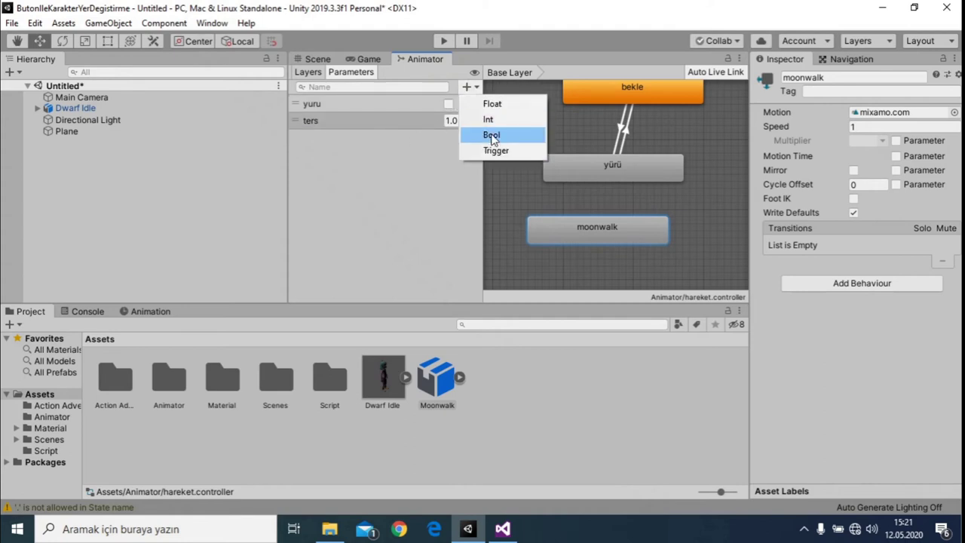
click(493, 136)
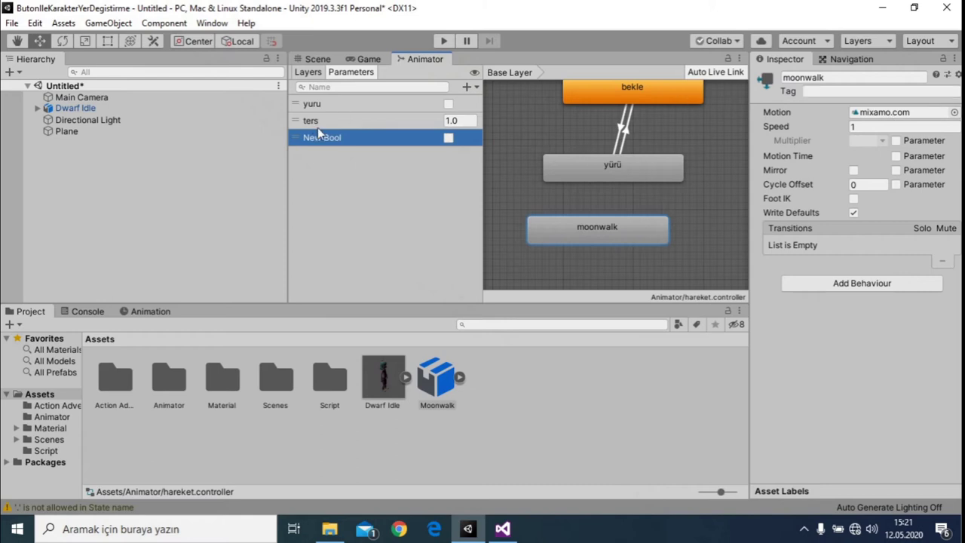
click(351, 174)
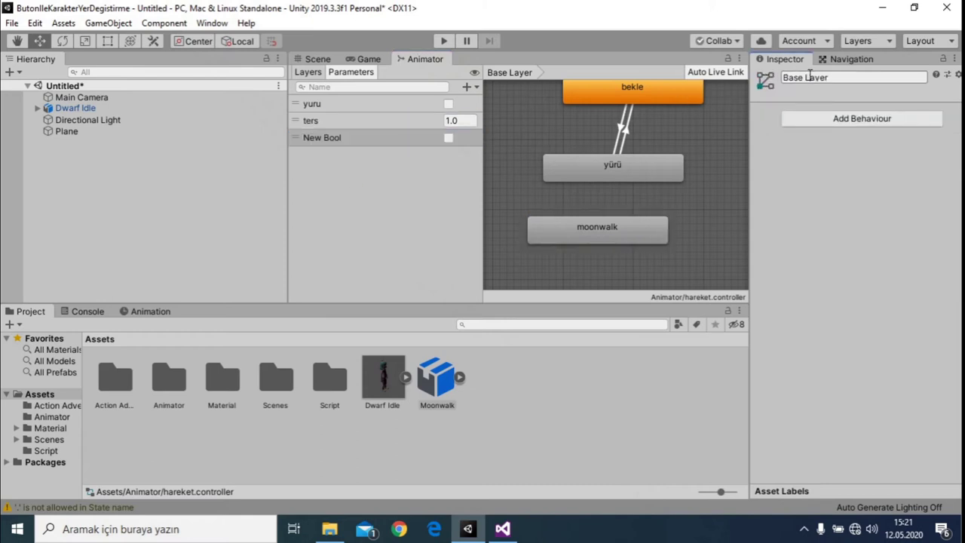
click(332, 136)
right_click(332, 138)
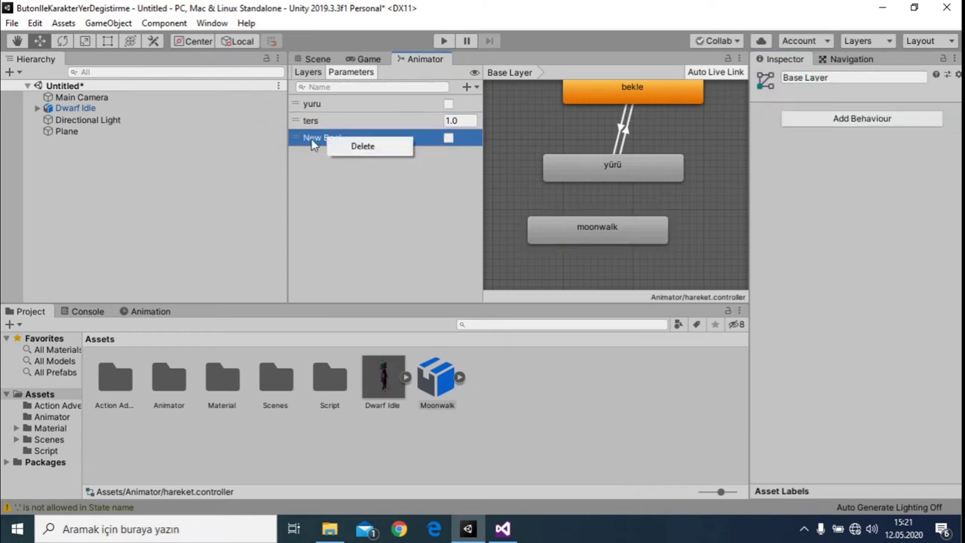
double_click(310, 138)
text(moonwalk)
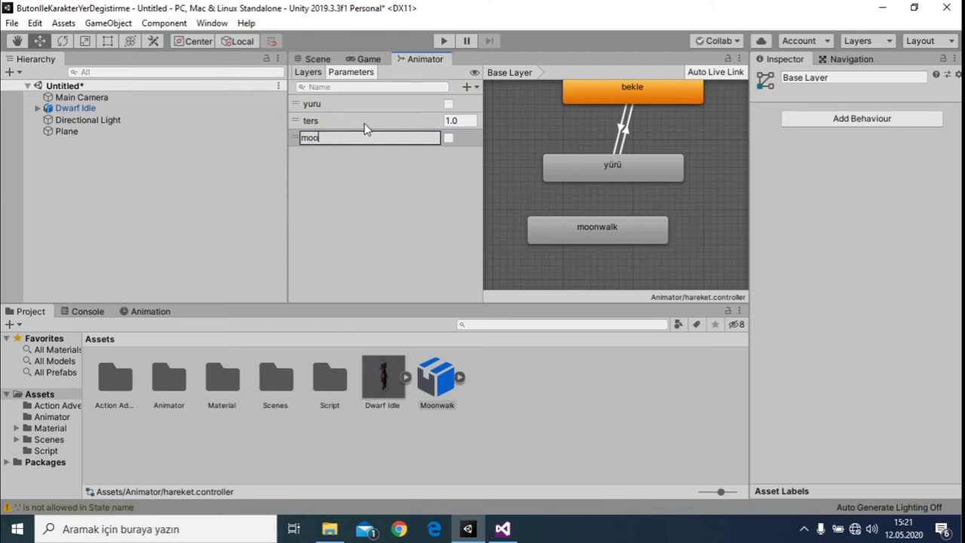
key(Return)
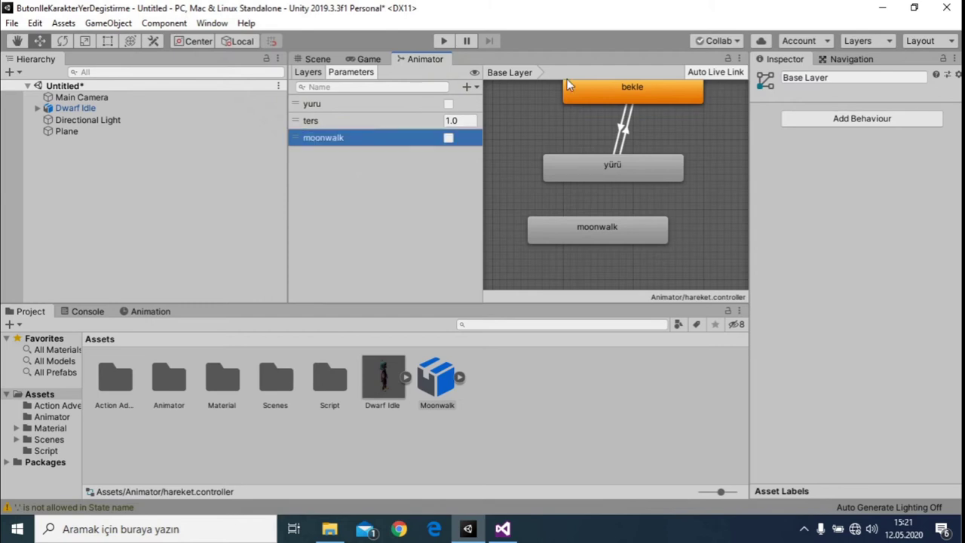
right_click(607, 173)
click(626, 187)
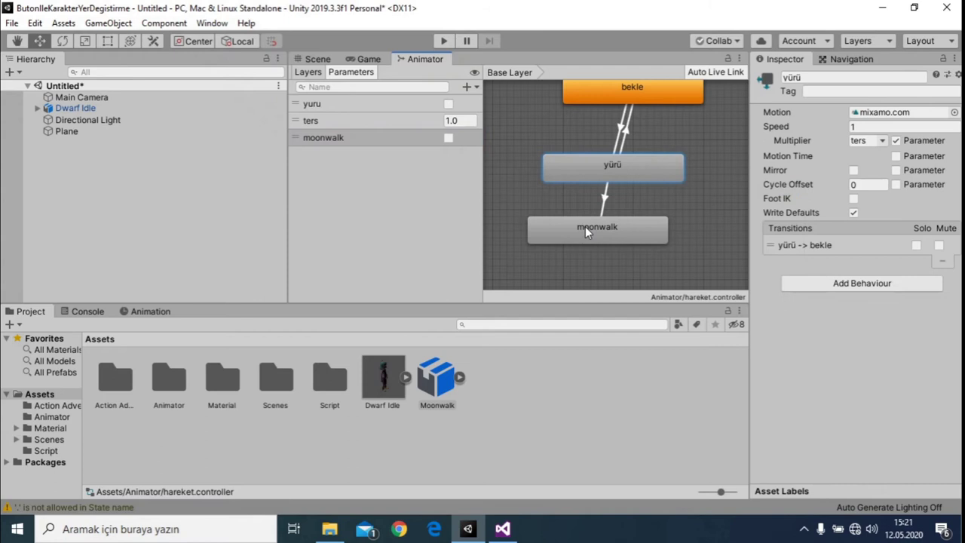
- Create transitions from yürü to moonwalk and from moonwalk back to bekle
click(585, 226)
right_click(619, 178)
click(581, 234)
click(608, 230)
right_click(608, 229)
click(641, 239)
click(661, 86)
- Rearrange the moonwalk and yürü states in the Animator graph
drag(638, 224, 717, 249)
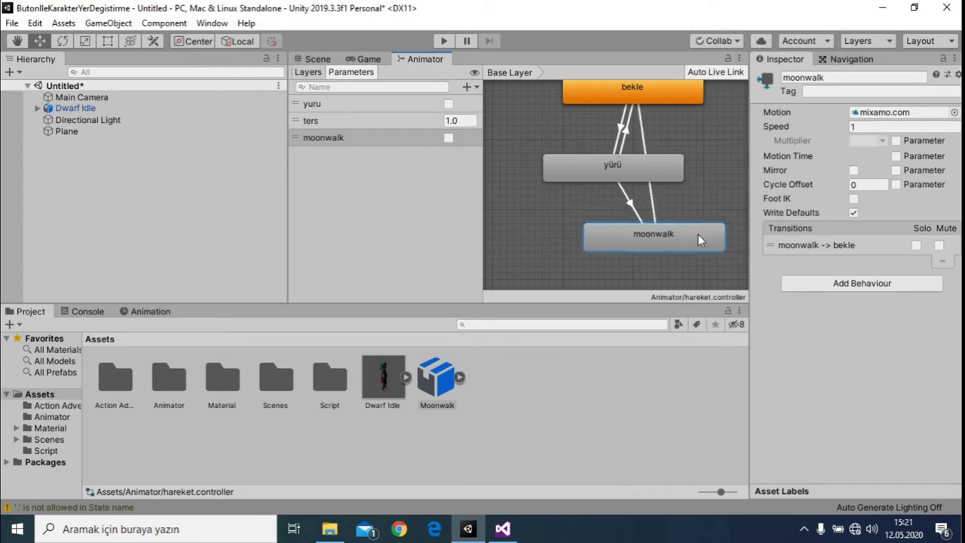
drag(718, 249, 818, 256)
drag(647, 174, 594, 195)
scroll(603, 196, down, 4)
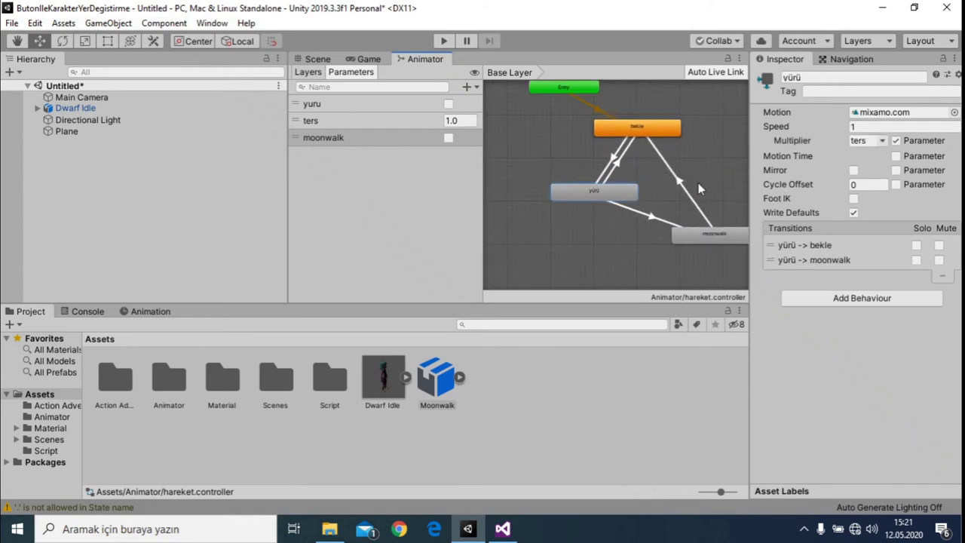
scroll(647, 195, up, 2)
- Turn off Has Exit Time on yürü→moonwalk and add the condition moonwalk = true
click(624, 202)
click(843, 211)
click(925, 386)
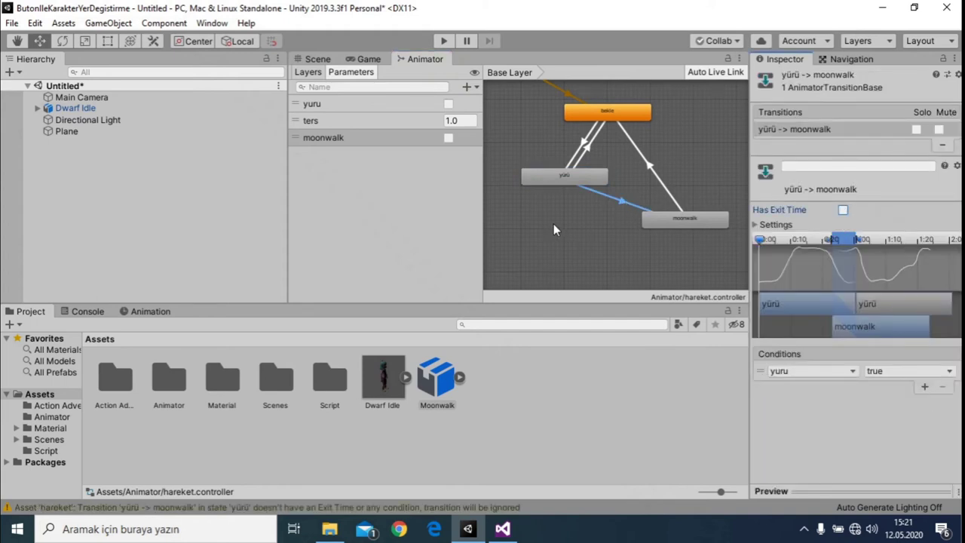
click(812, 371)
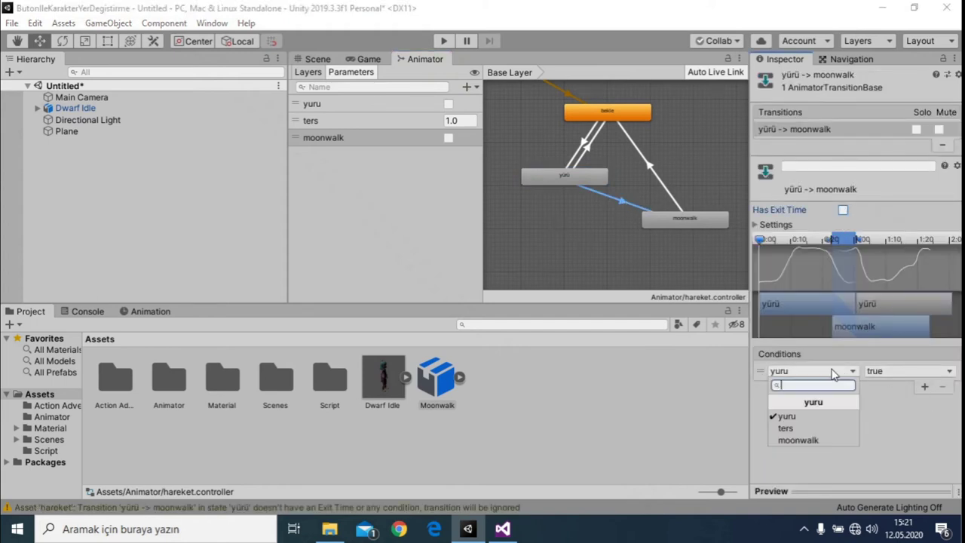
click(813, 438)
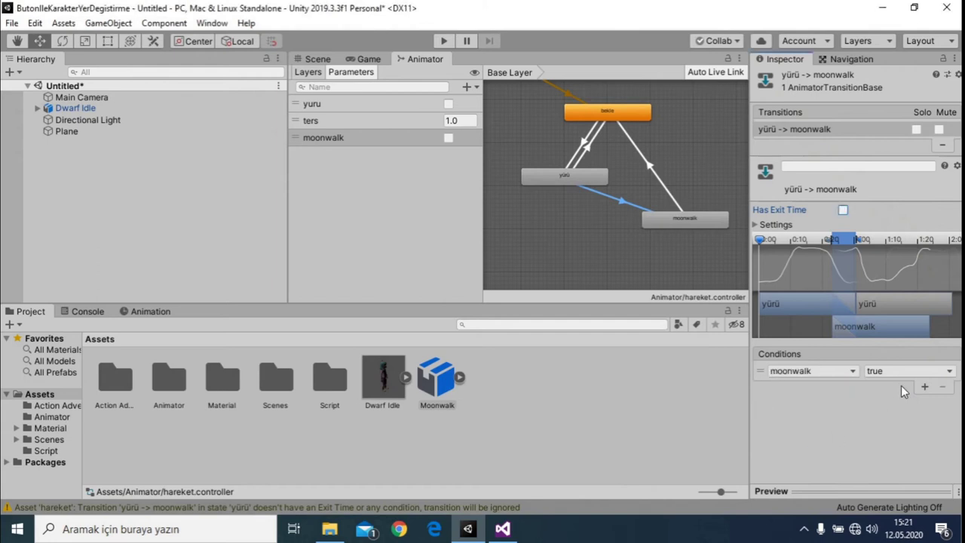
- Give the moonwalk→bekle transition a moonwalk = false condition and start a play test
click(677, 203)
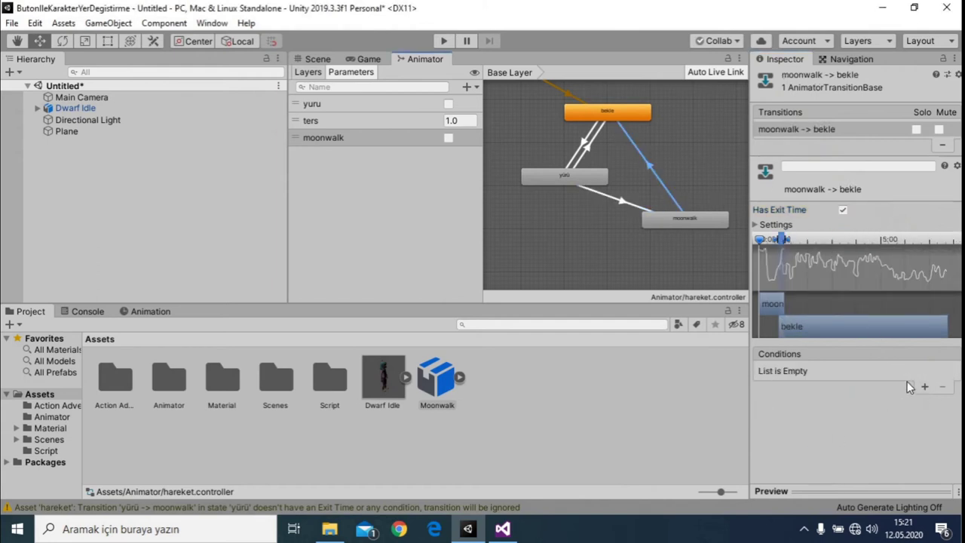
click(926, 386)
click(837, 372)
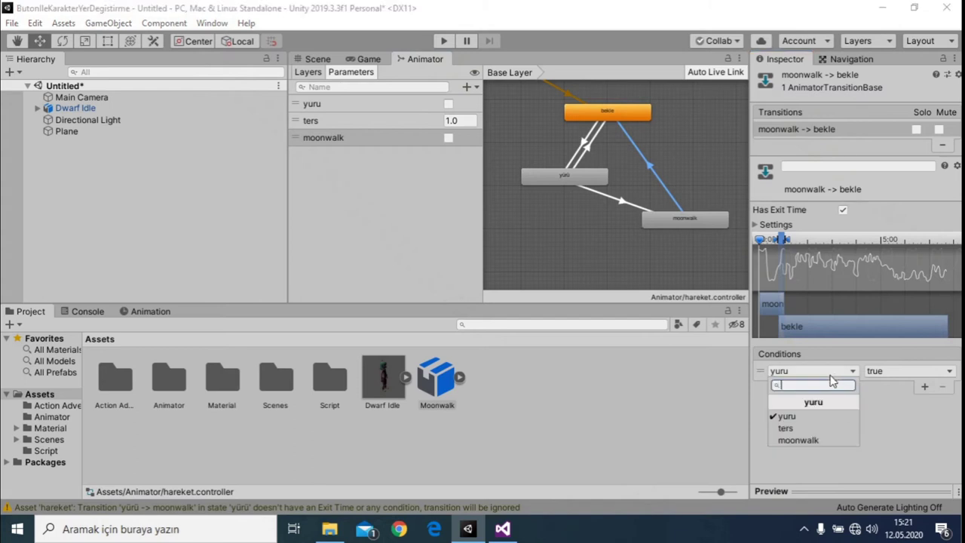
click(814, 441)
click(909, 371)
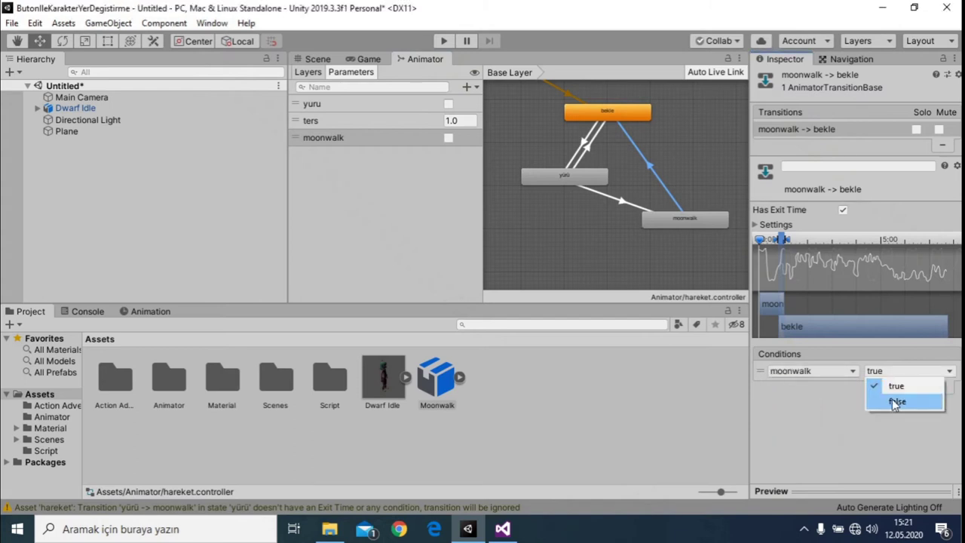
click(882, 401)
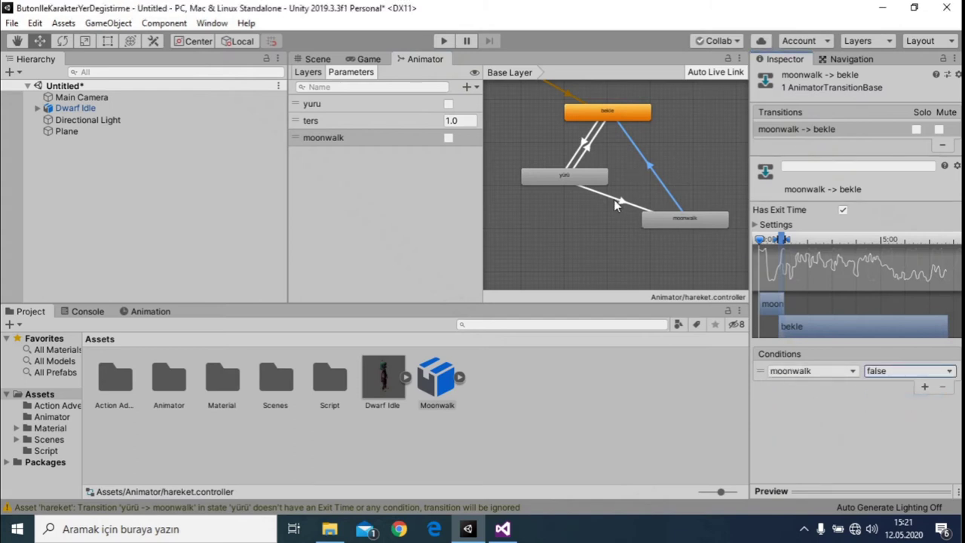
scroll(614, 199, up, 3)
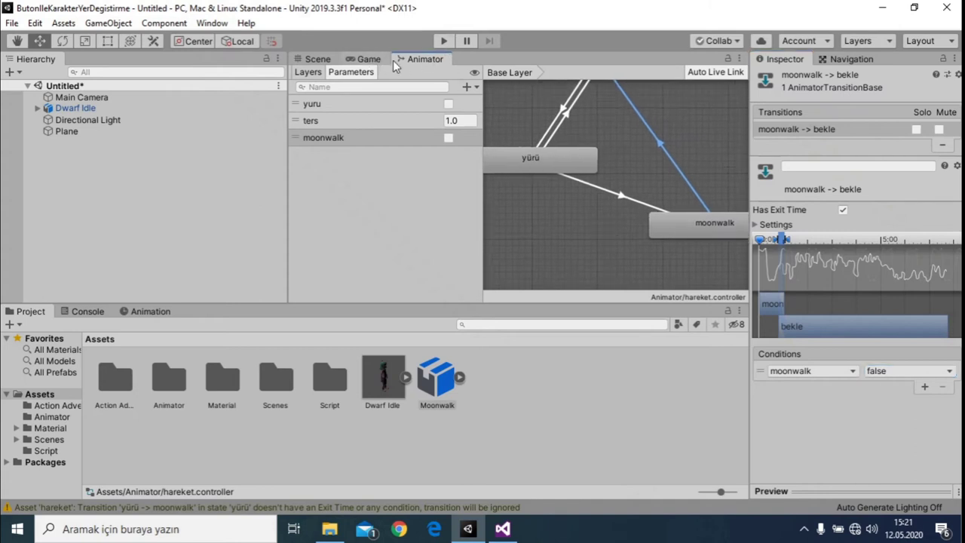
click(436, 44)
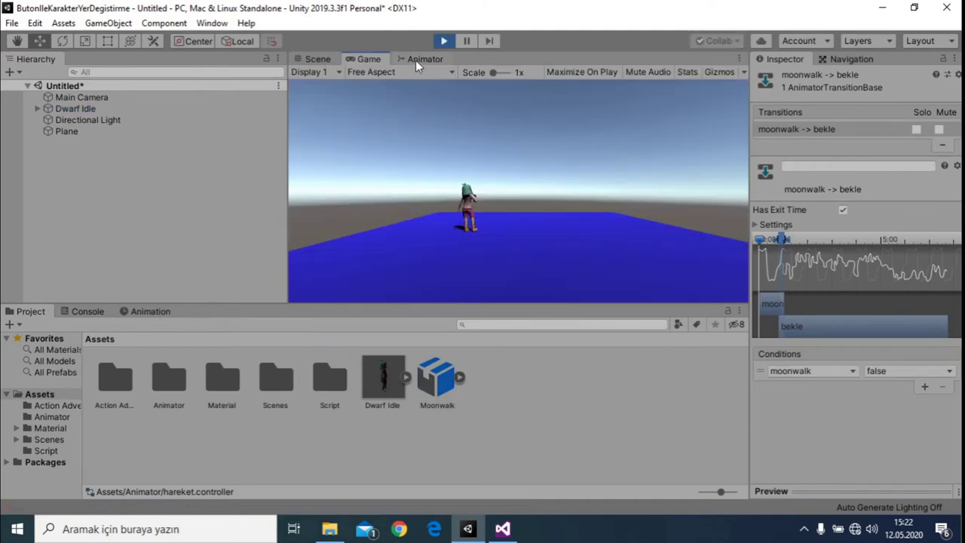
- Dock the Animator beside the game view and test with yuru and moonwalk on and ters -1
drag(416, 61, 208, 313)
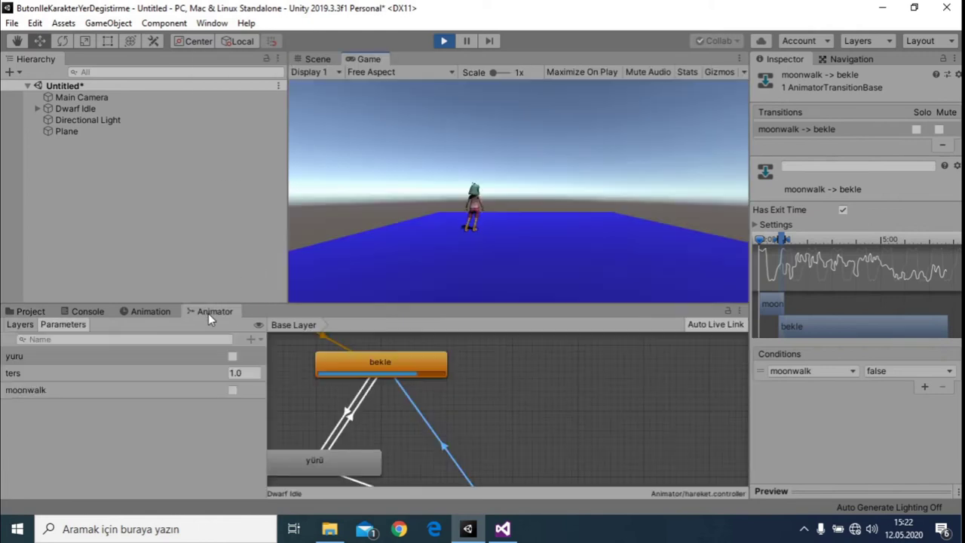
scroll(505, 385, down, 4)
scroll(505, 365, down, 2)
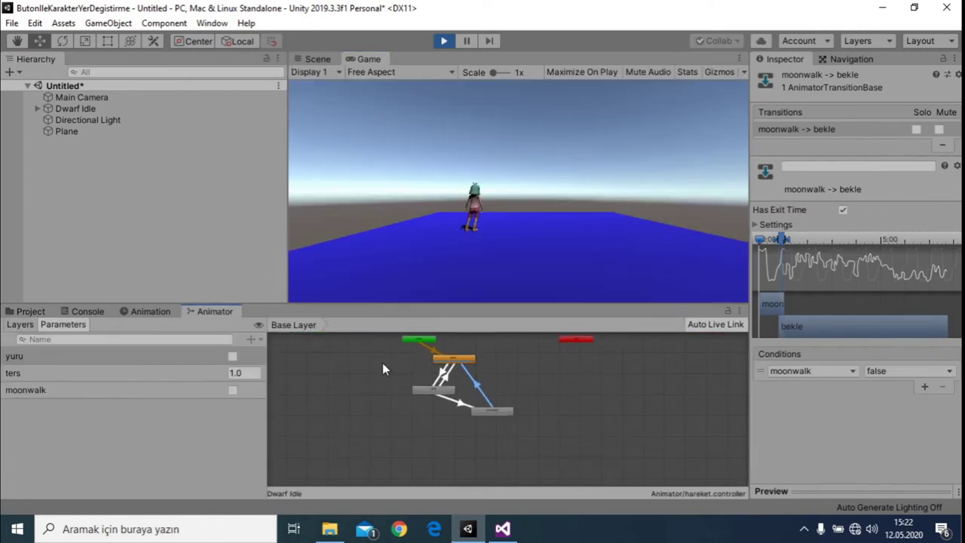
click(232, 356)
click(232, 390)
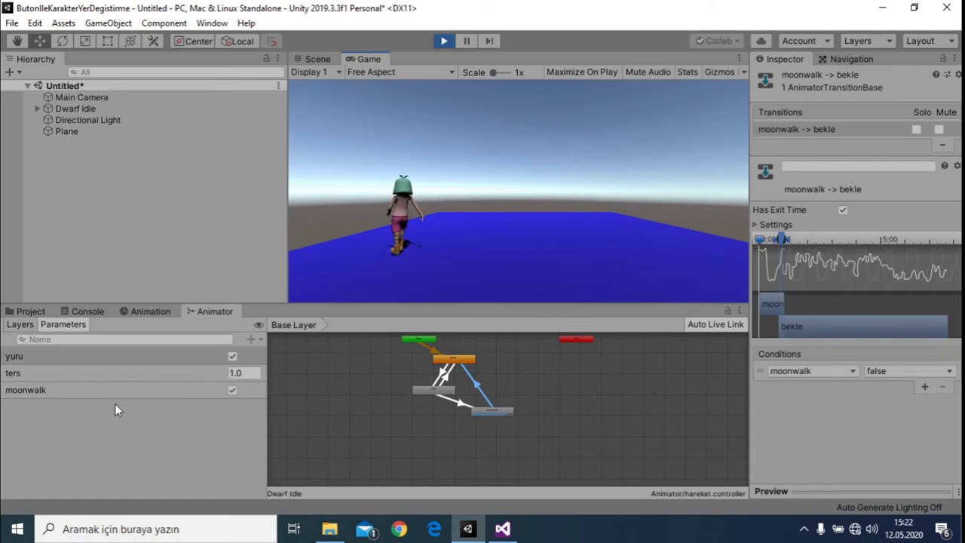
click(236, 372)
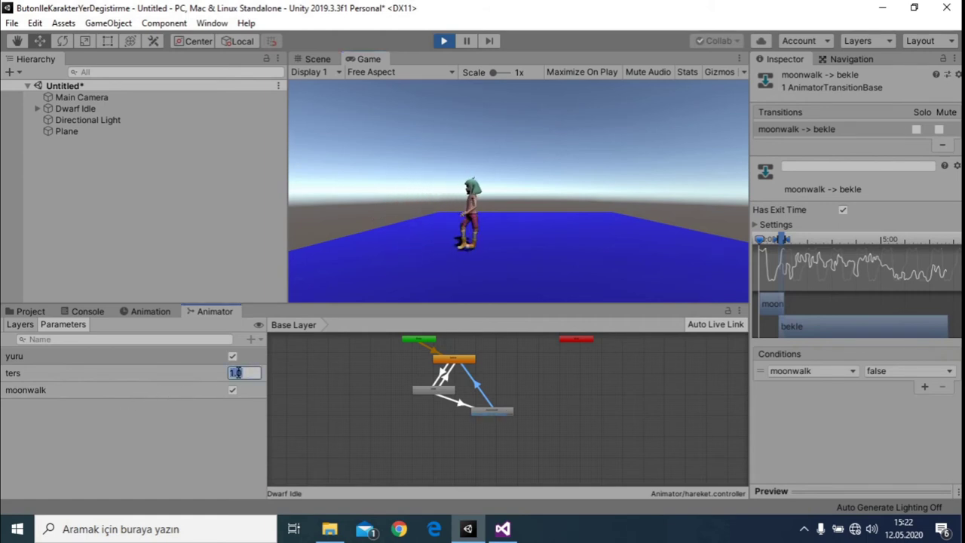
text(-1)
click(317, 370)
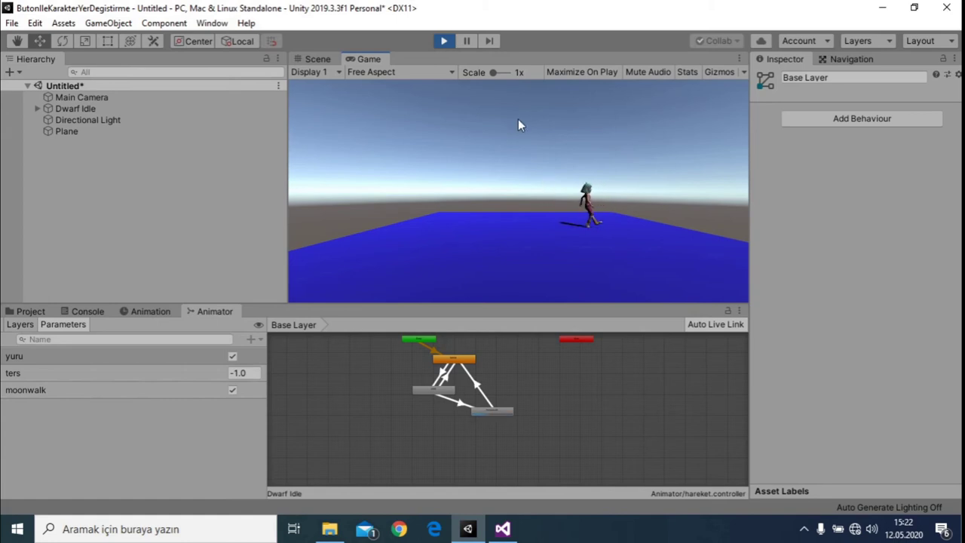
- Stop play mode and return to karakterkontrol.cs in Visual Studio
click(443, 41)
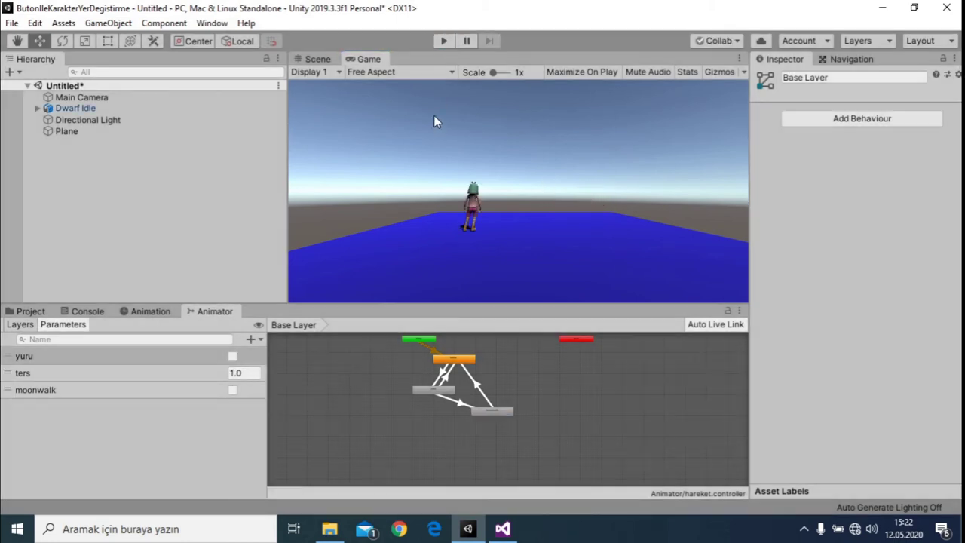
key(alt+Tab)
scroll(346, 320, down, 1)
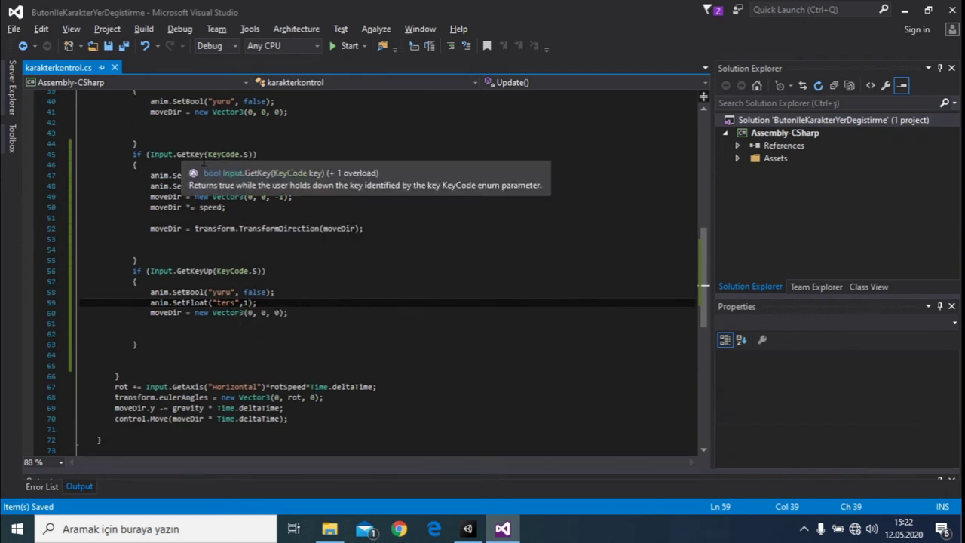
- Add an empty IEnumerable moonwalk() method below the Update method
click(340, 356)
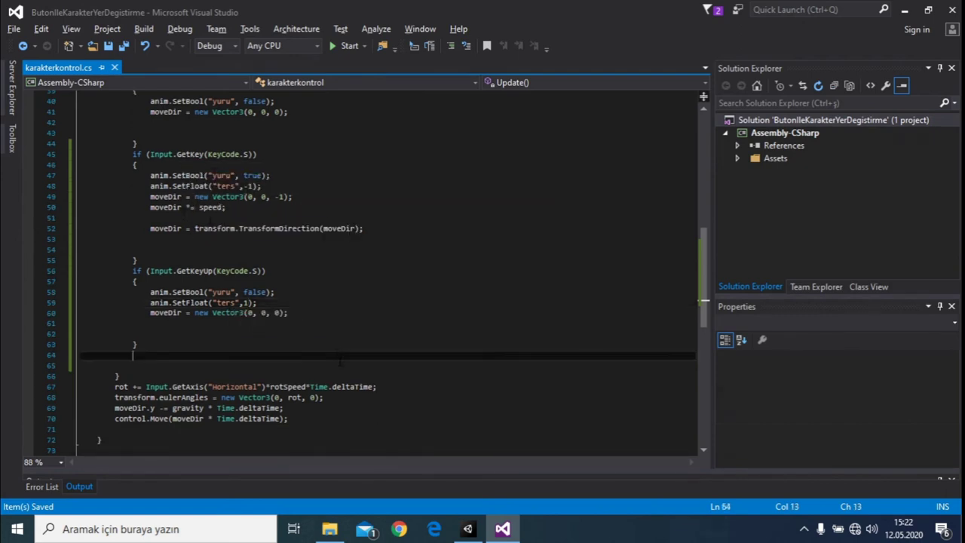
right_click(340, 356)
click(340, 323)
scroll(340, 323, down, 3)
scroll(340, 323, down, 1)
click(340, 334)
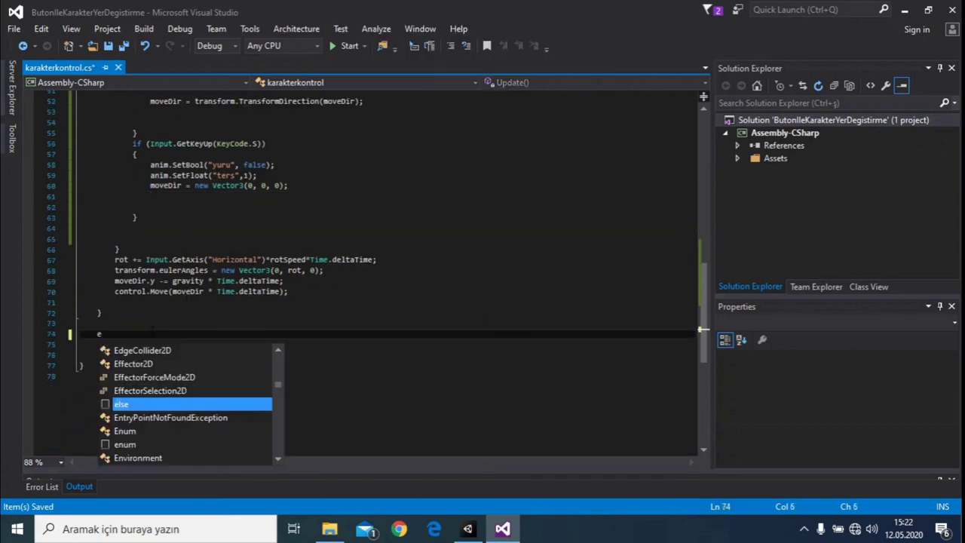
text(ie)
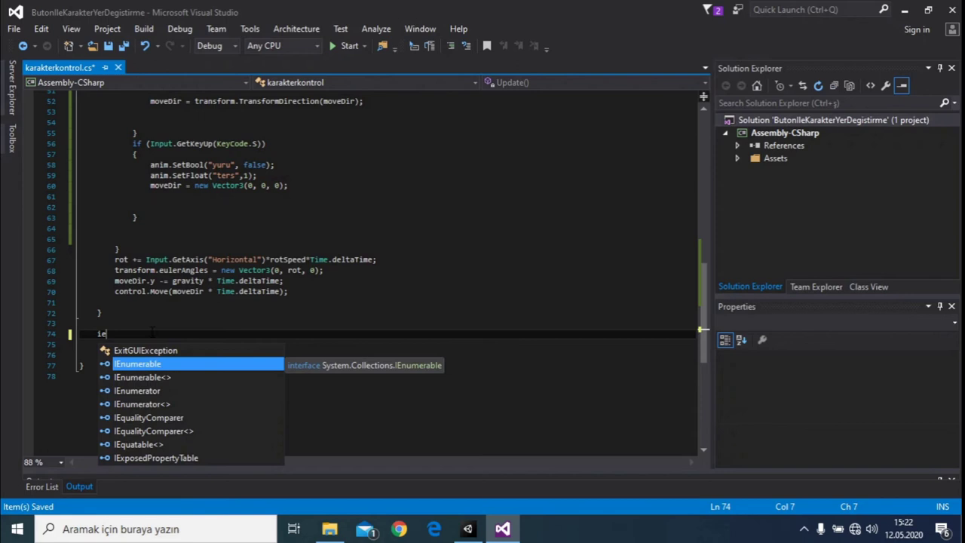
key(Tab)
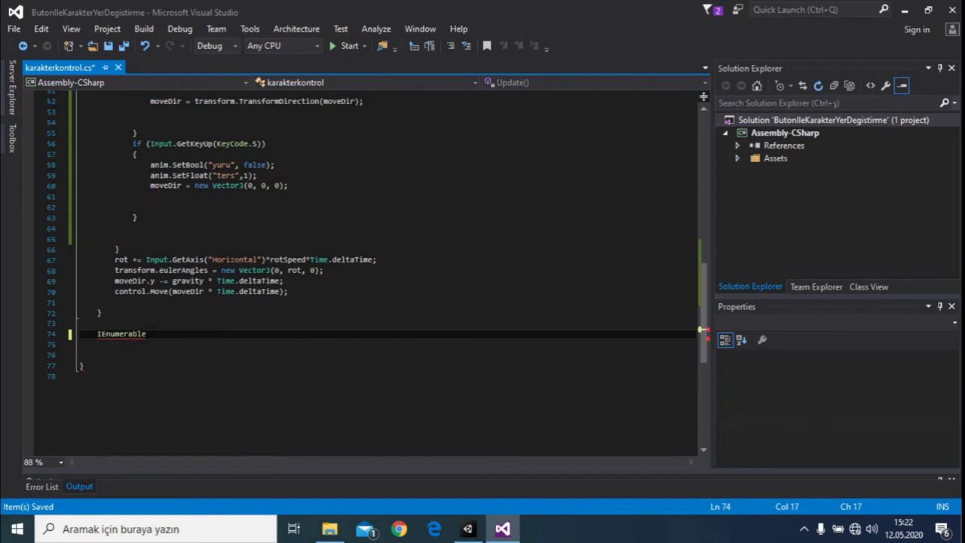
text(moonwalk)
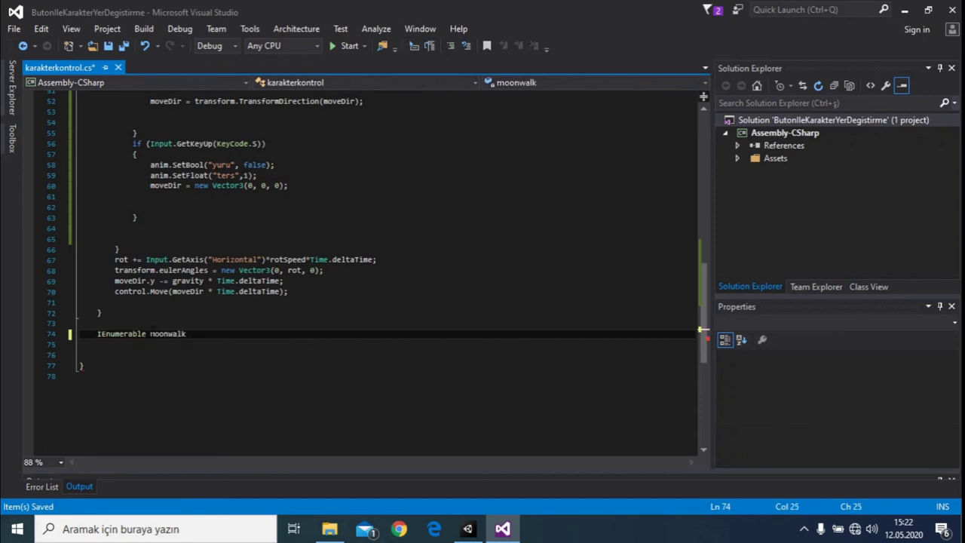
text(() {)
key(Return)
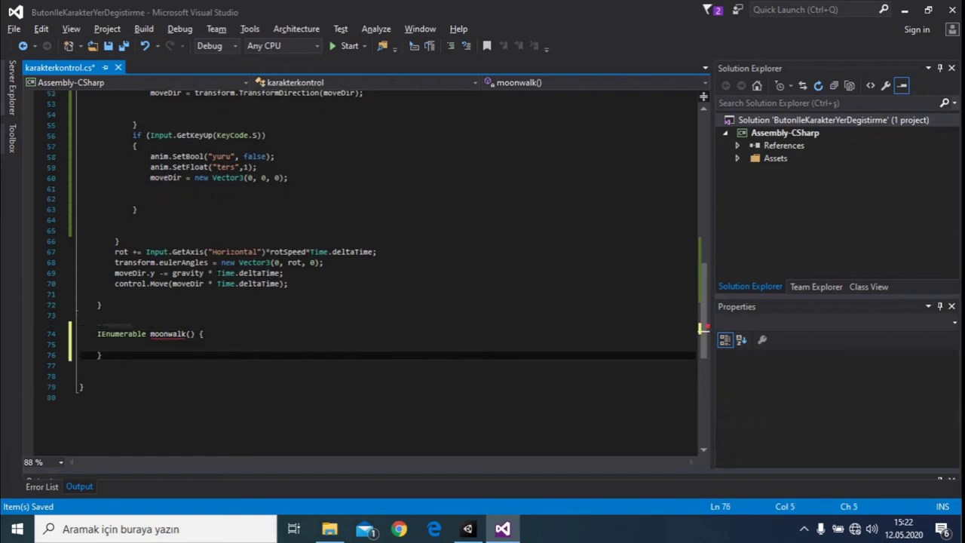
key(Up)
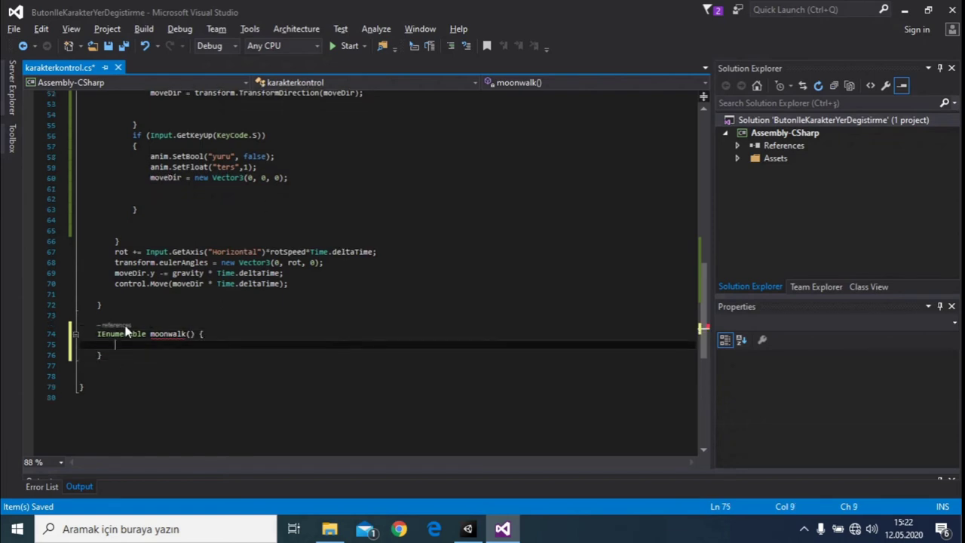
- Inside moonwalk(), write an if block checking anim.GetBool("moonwalk")==false
text(if)
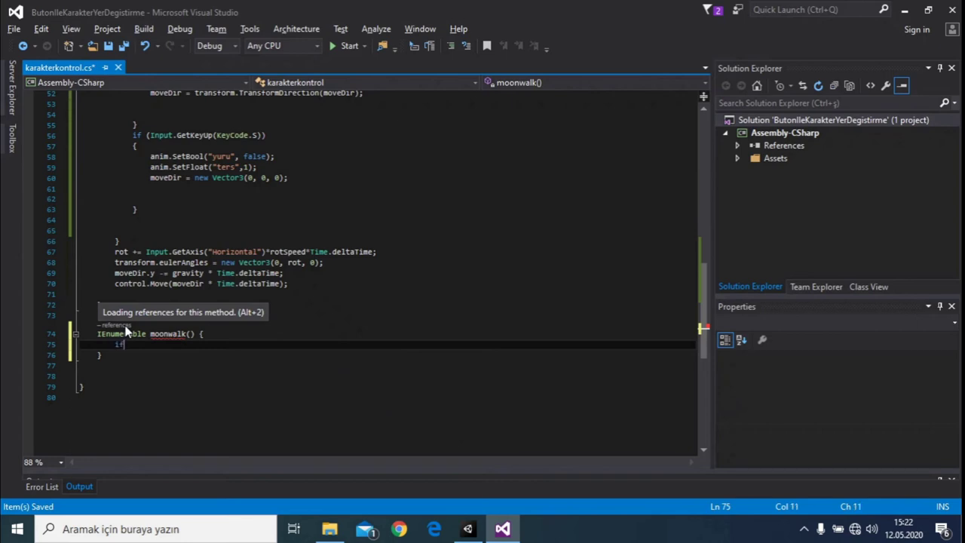
text(())
key(Tab)
key(Left)
key(Left)
key(Left)
key(Left)
text(an)
key(Tab)
text(.)
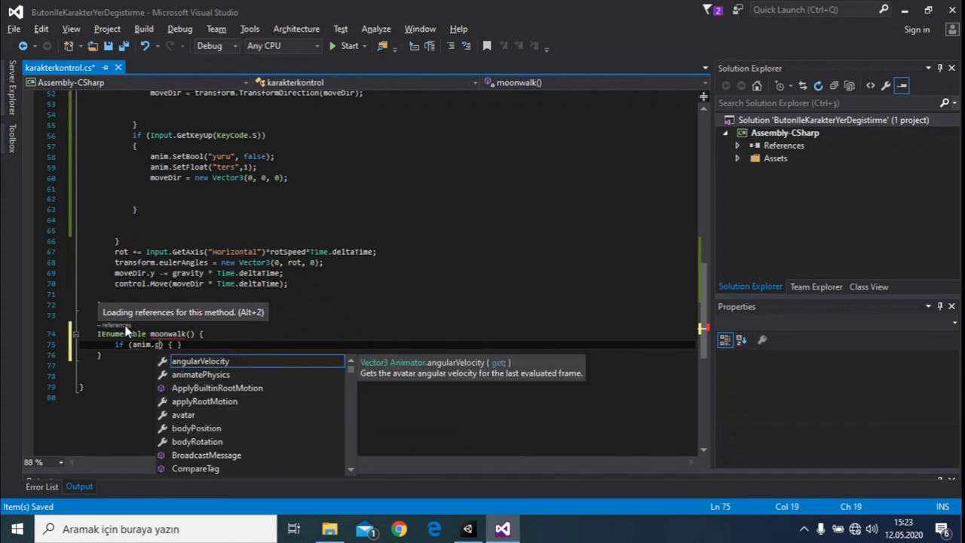
text(get)
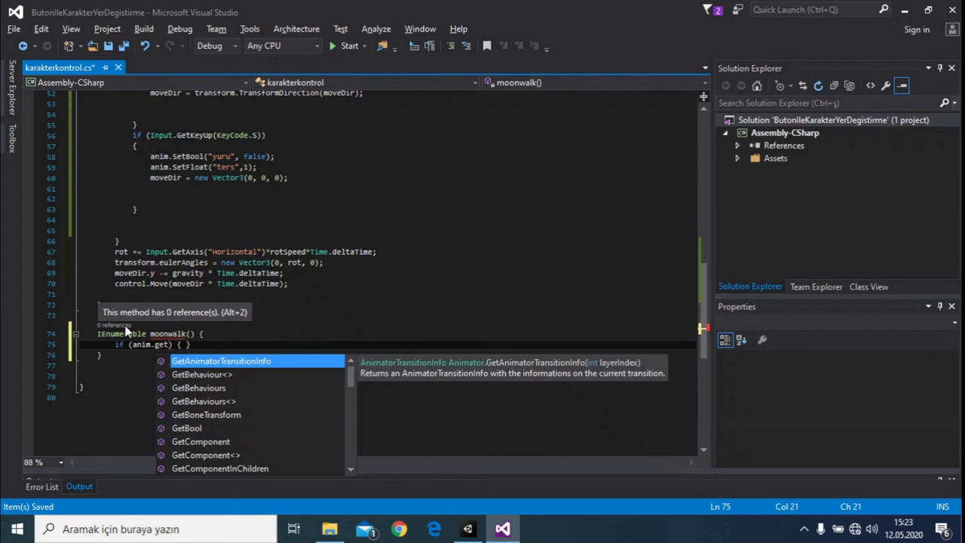
text(boo)
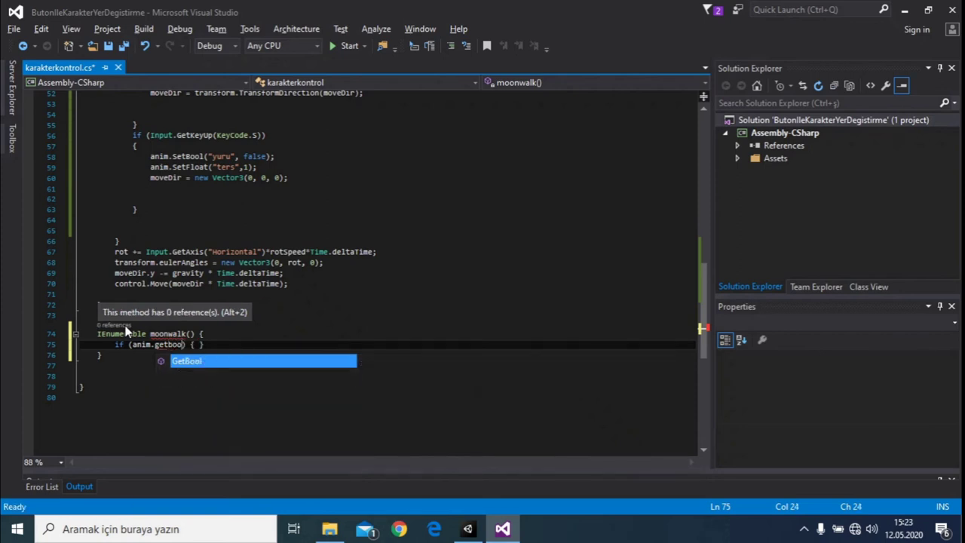
key(Tab)
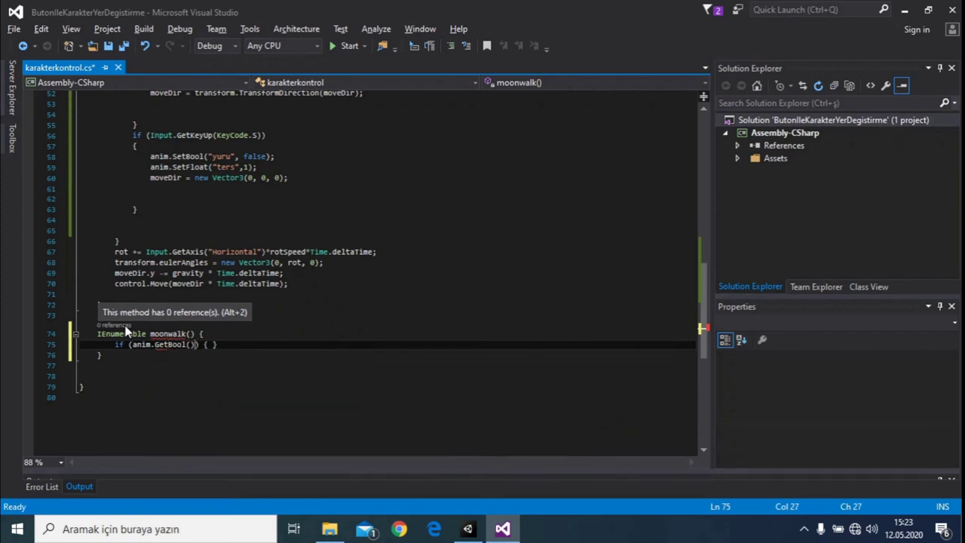
text("moonwalk"==fa)
key(Right)
key(Right)
key(Right)
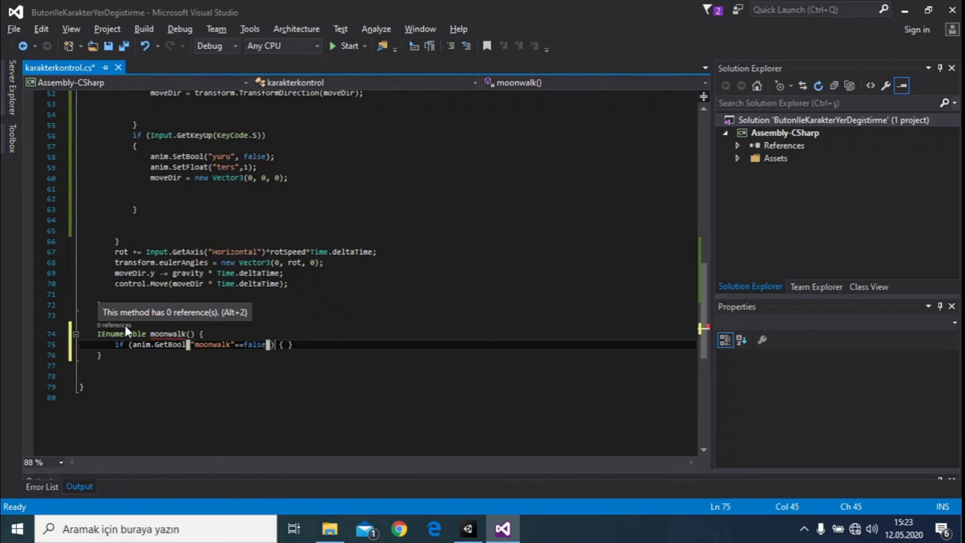
key(Return)
key(Return)
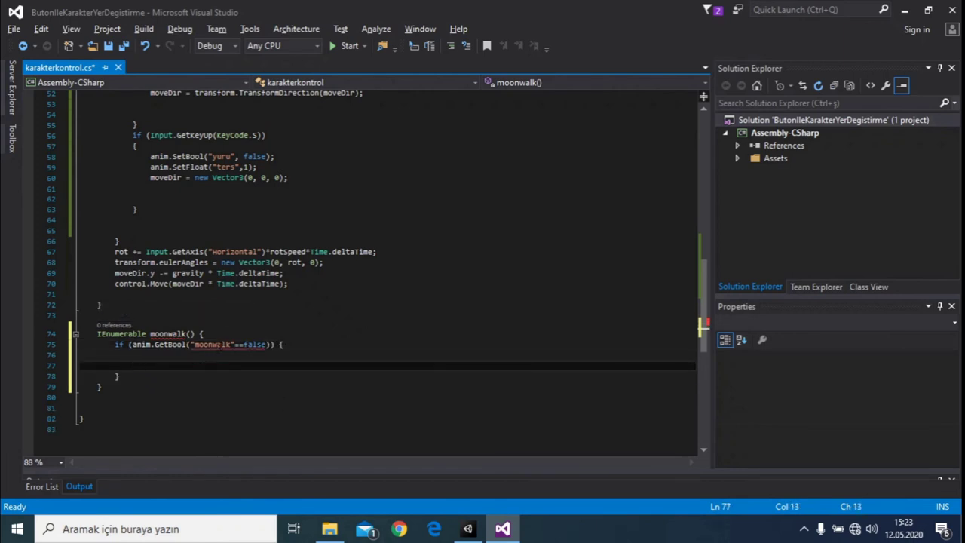
- Fix the GetBool parentheses in the if condition on line 75
click(234, 345)
text(")
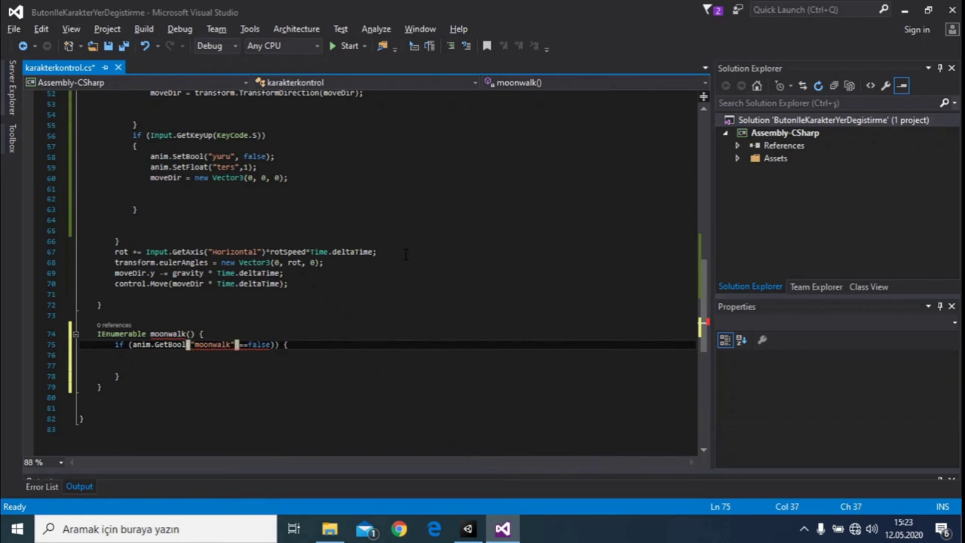
text())
key(Right)
key(Right)
key(Right)
key(Delete)
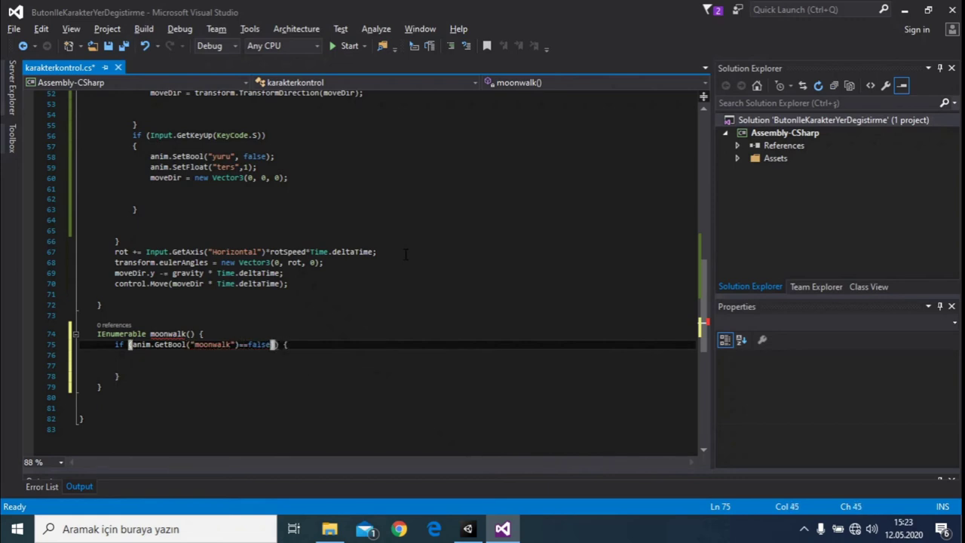
key(BackSpace)
- Add yield return new WaitForSeconds(1); inside the if block
key(Down)
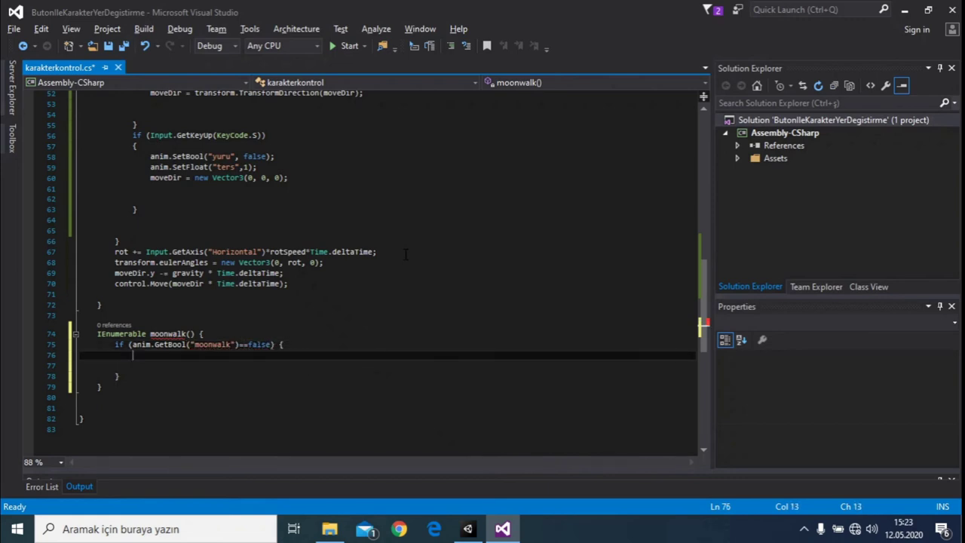
text(yield)
key(Up)
key(Down)
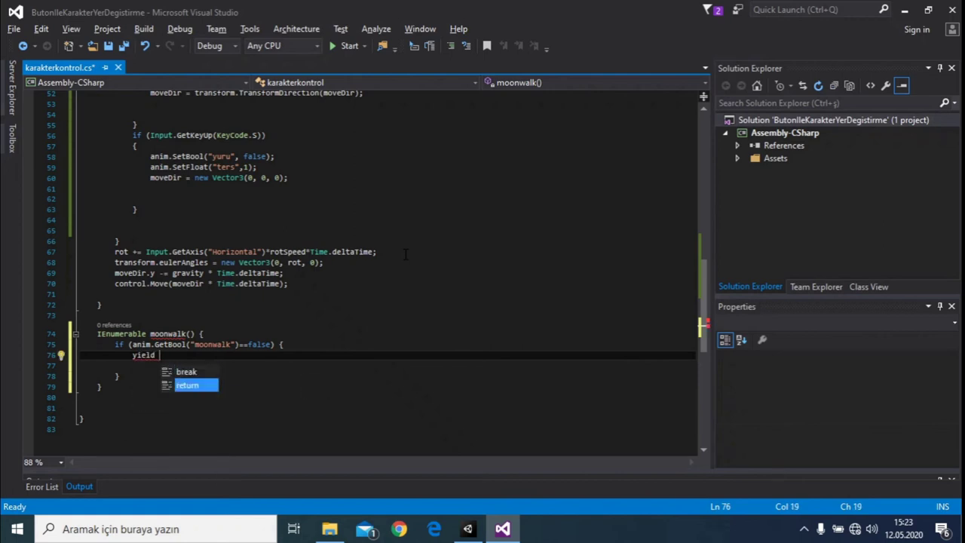
key(Tab)
text(new )
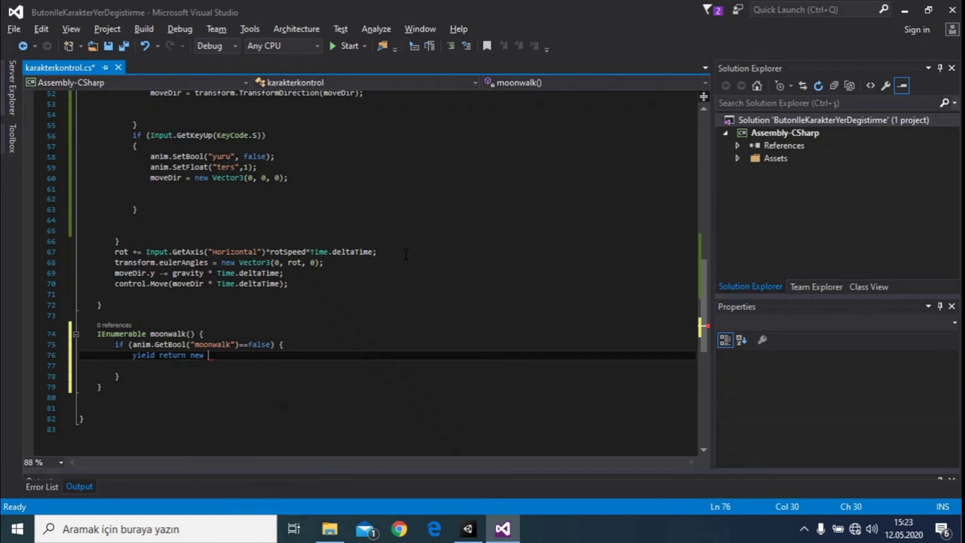
text(F)
key(BackSpace)
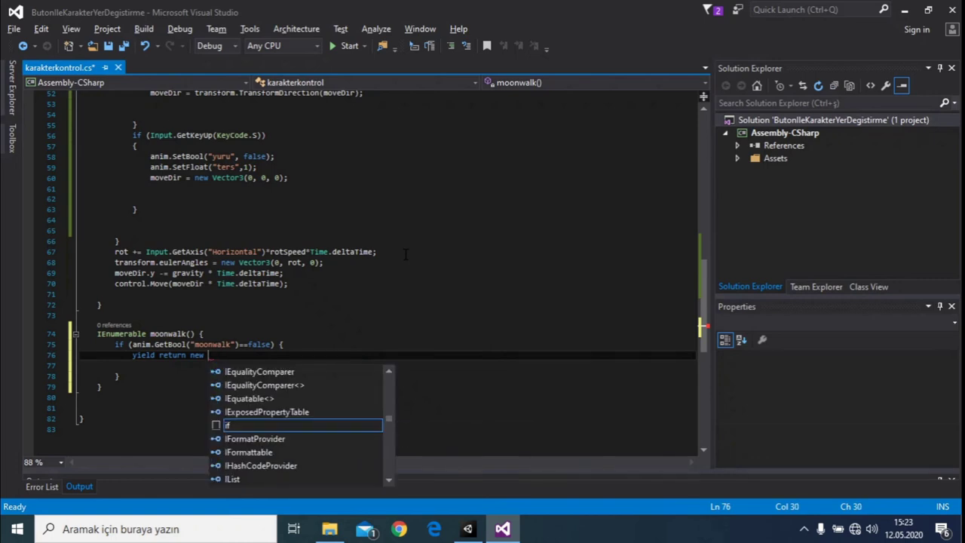
text(wai)
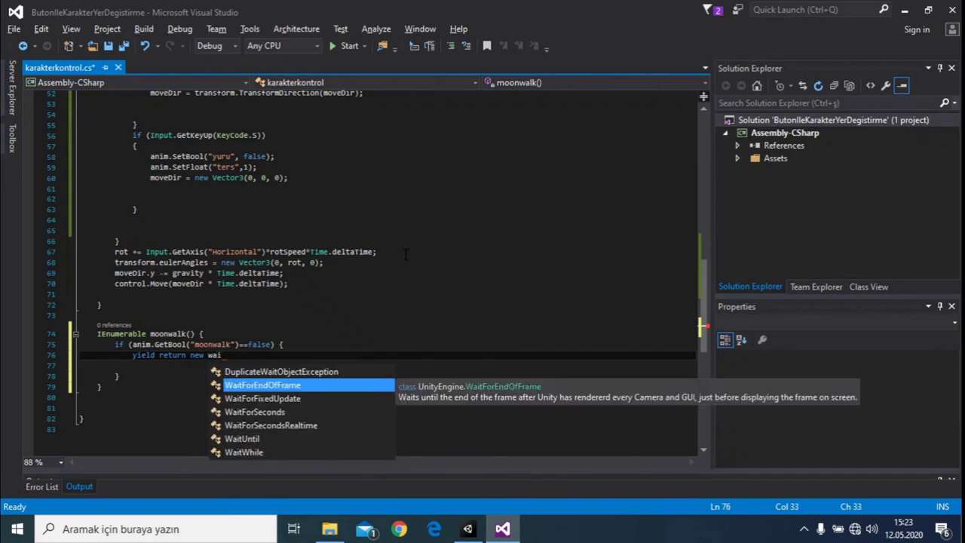
key(Down)
key(Down)
text((1))
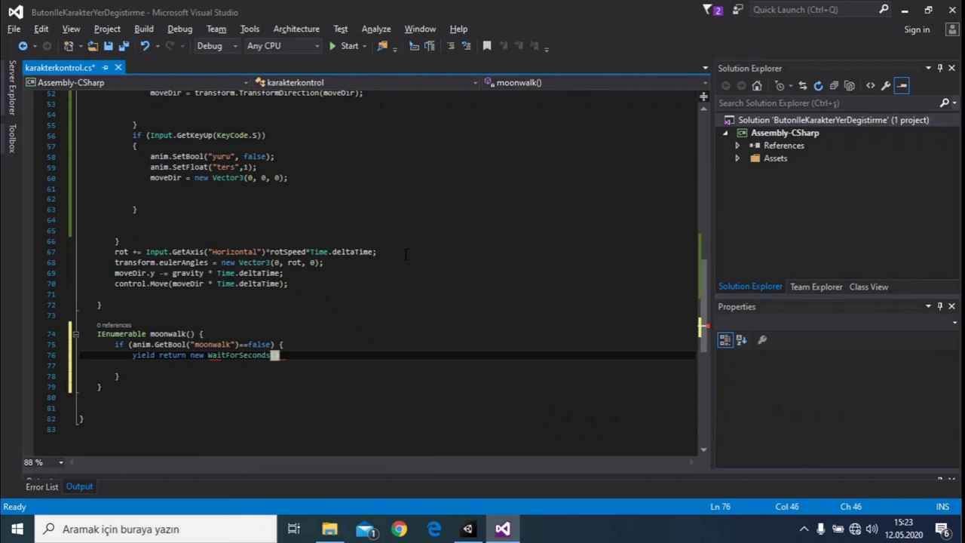
text(;)
key(Return)
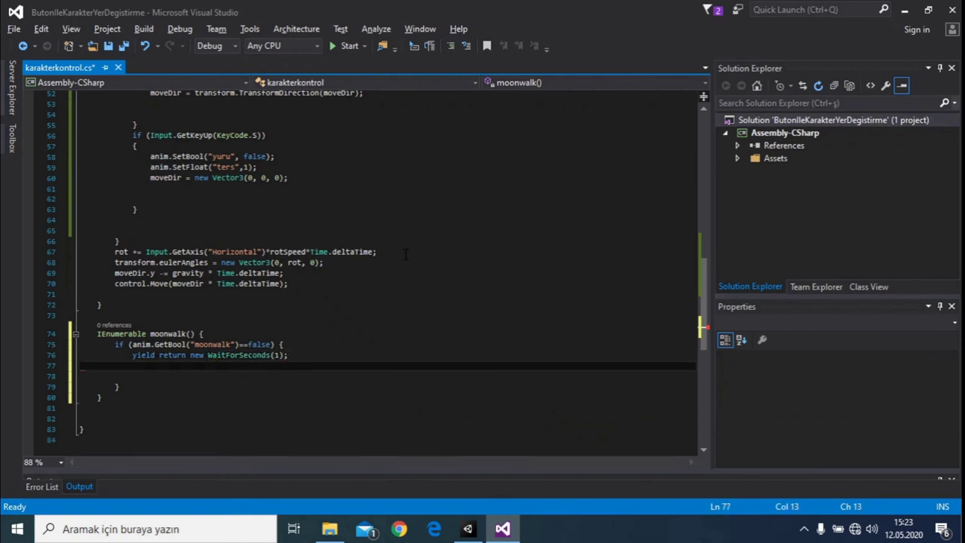
- Add anim.SetBool("moonwalk",true) after the wait and save the script
text(m)
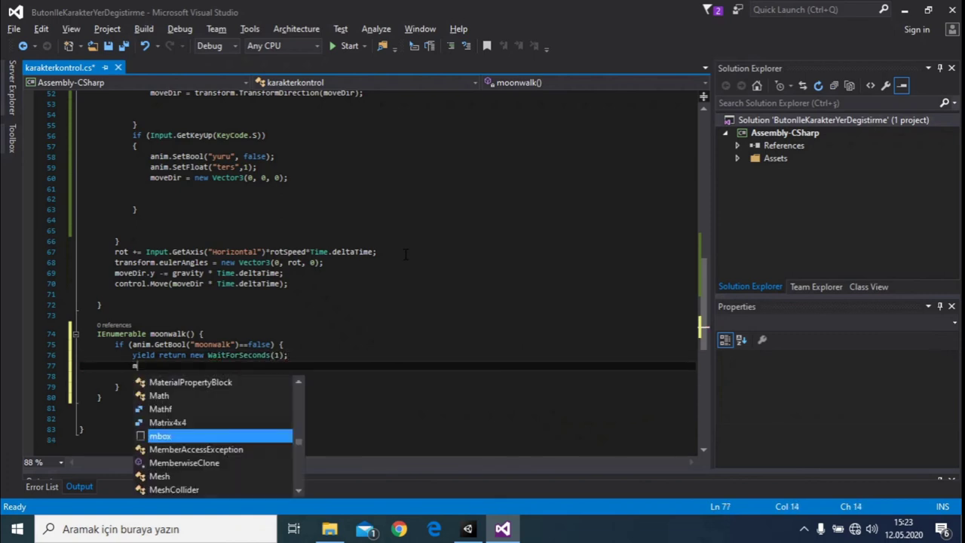
key(BackSpace)
text(ani)
key(Tab)
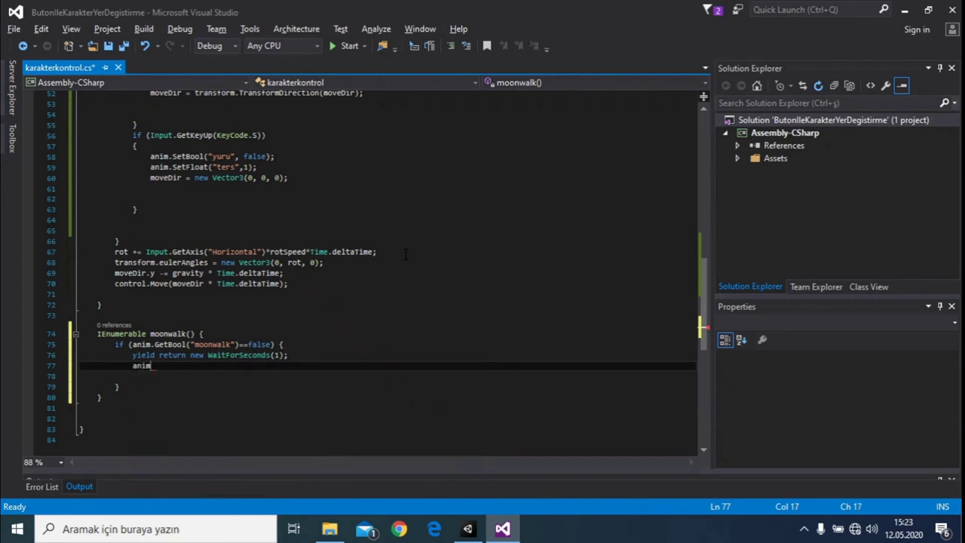
text(.set)
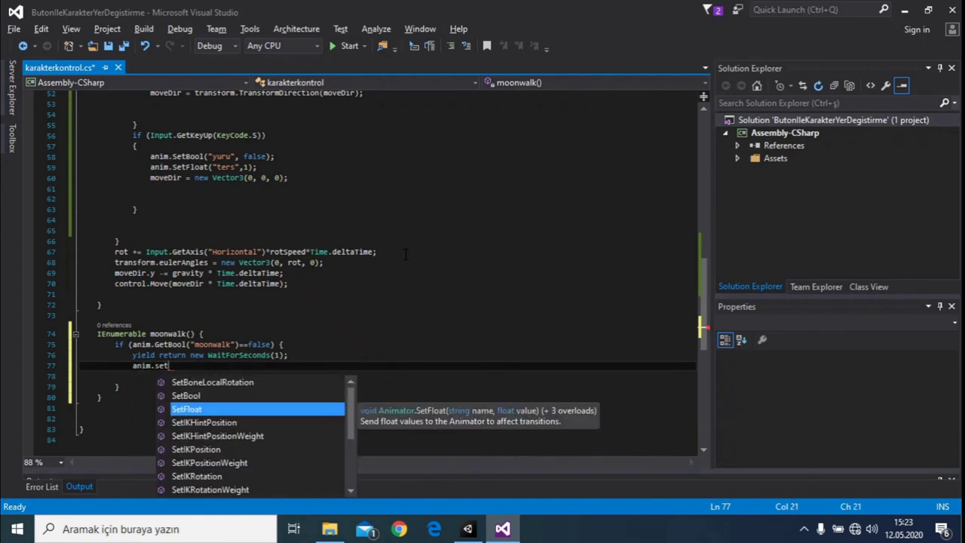
key(Up)
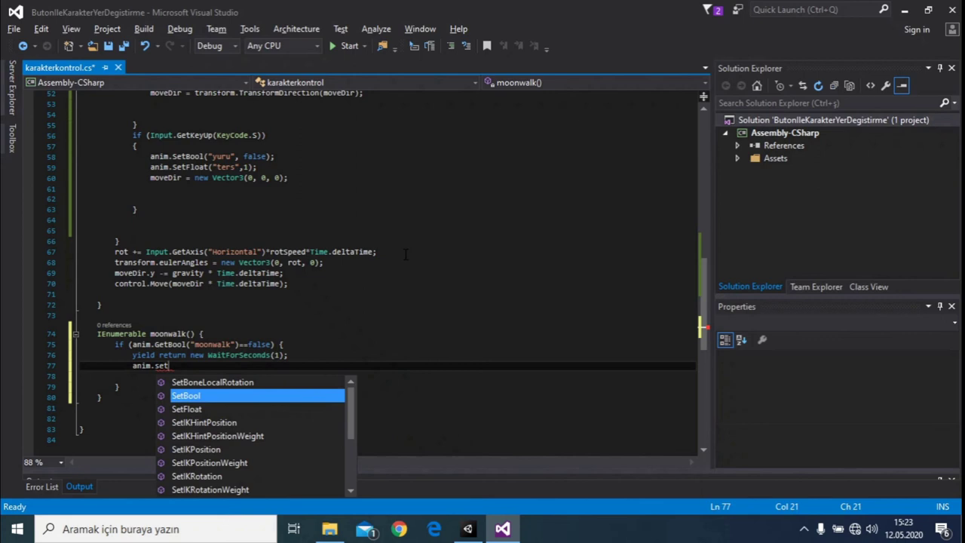
key(Tab)
text(();)
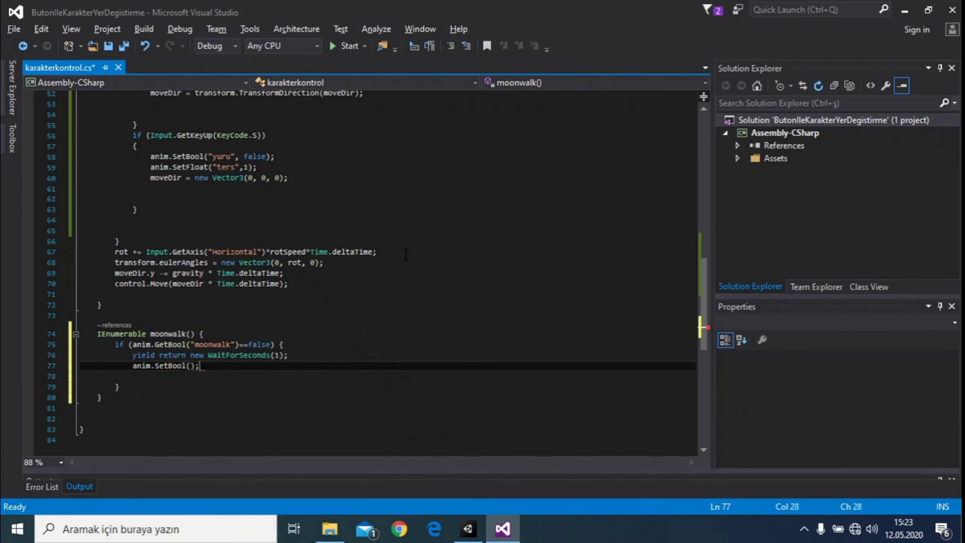
text("m)
text(oona)
text(lk)
key(Left)
key(Left)
key(Left)
text(w)
key(Right)
key(Right)
key(Right)
key(Right)
key(Left)
key(Right)
text(,)
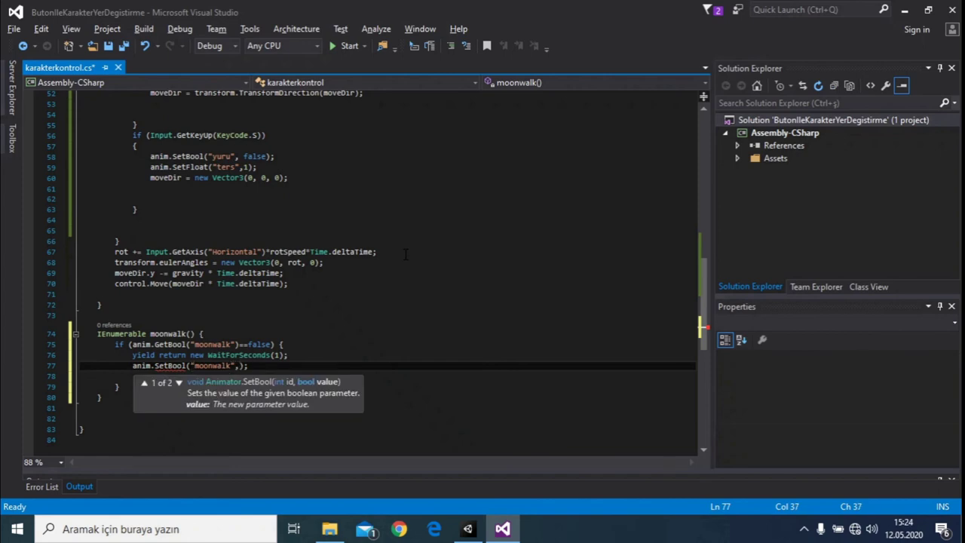
text(true)
key(ctrl+s)
scroll(214, 294, up, 2)
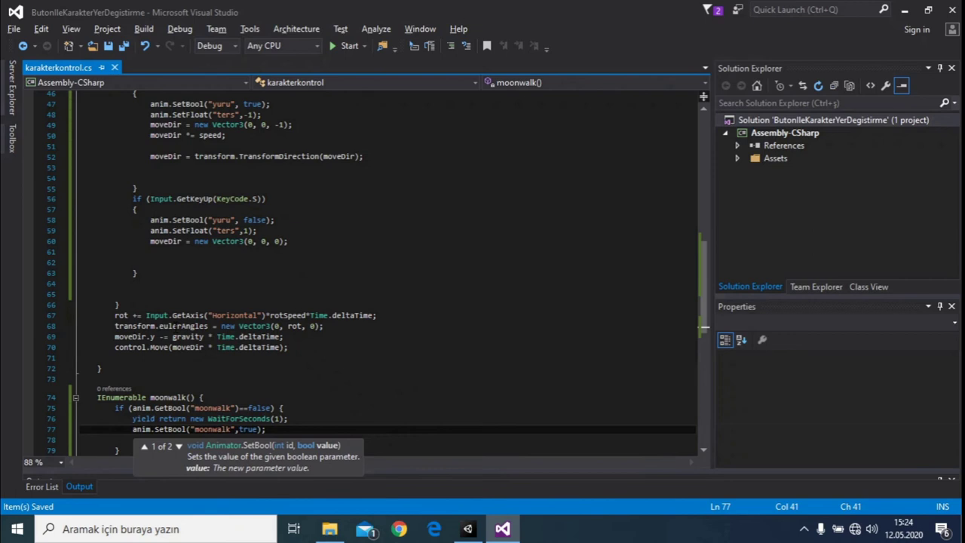
scroll(215, 284, up, 2)
- Type a StartCoroutine(); call on line 51 in the S-held block
click(205, 210)
text(an)
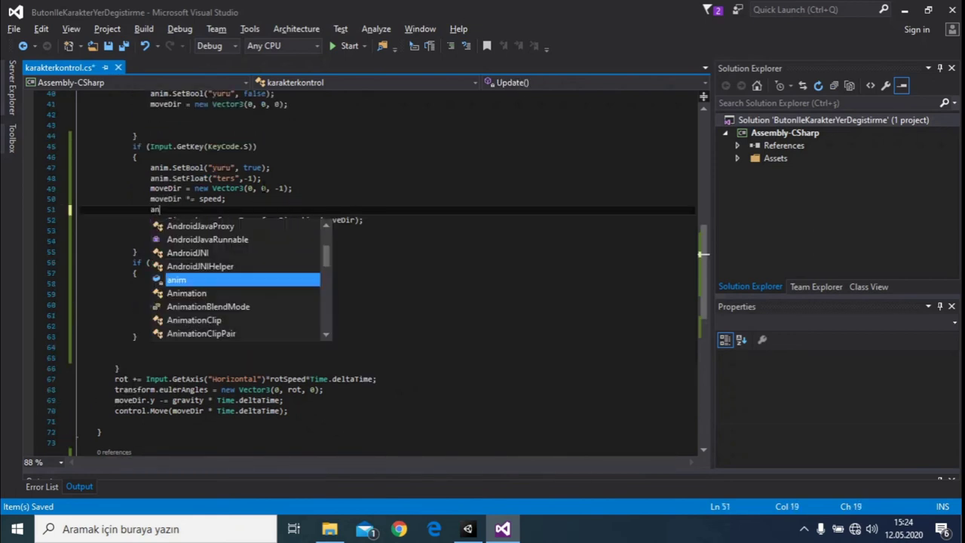
key(BackSpace)
key(BackSpace)
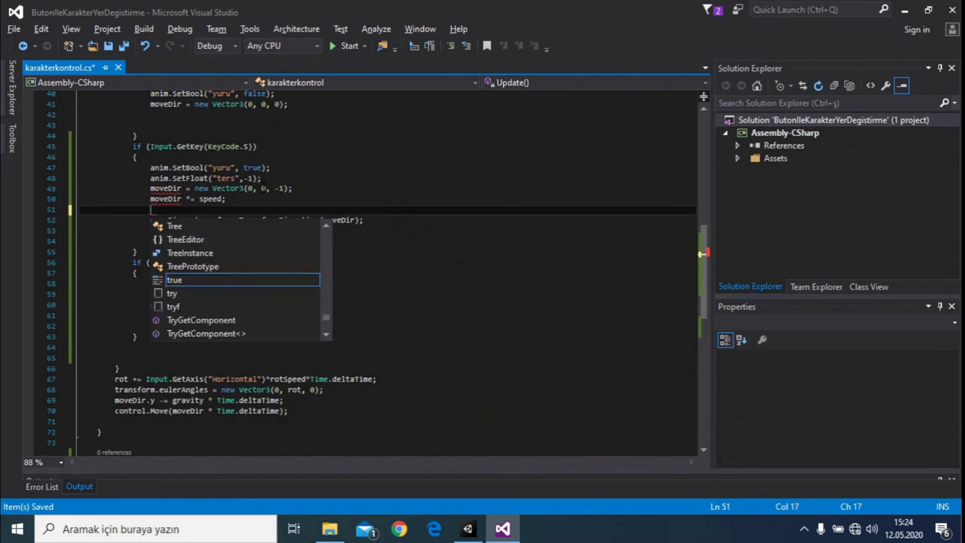
text(Star)
key(Down)
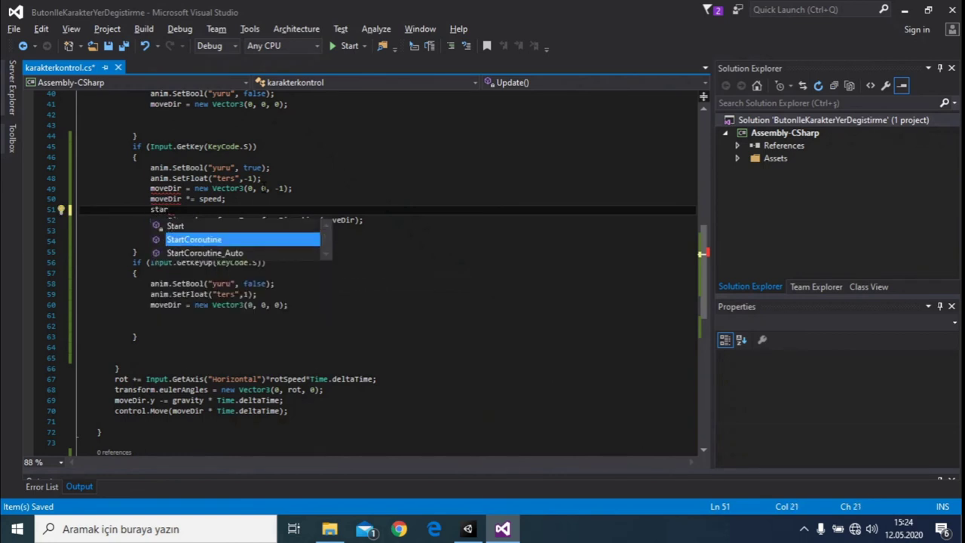
key(Tab)
text(();)
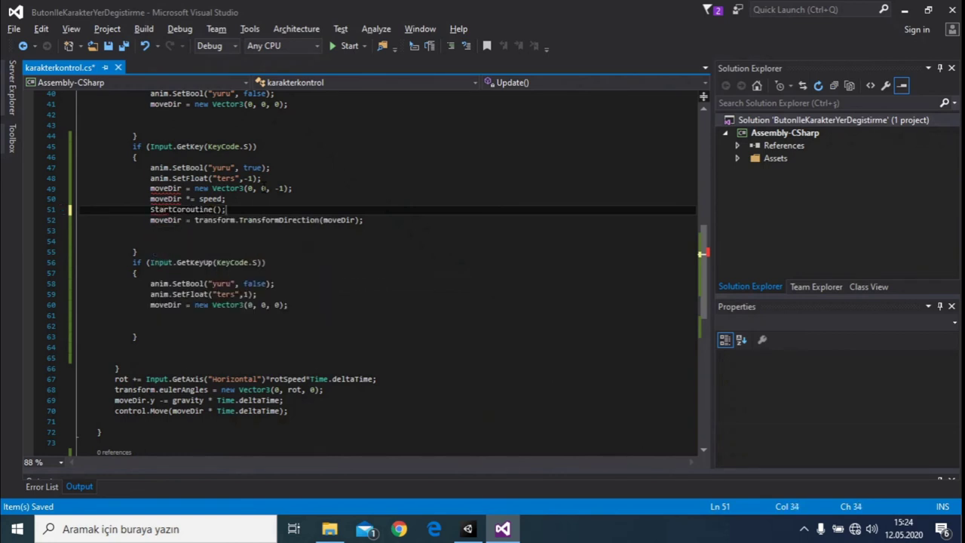
- Pass moonwalk() as the StartCoroutine argument
scroll(293, 281, down, 1)
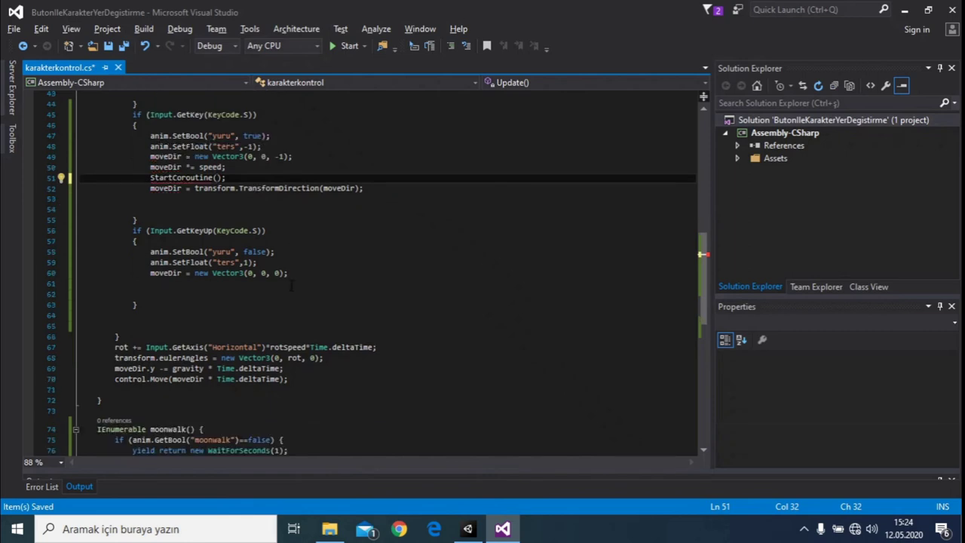
scroll(291, 285, up, 1)
text(moo)
key(Tab)
text(())
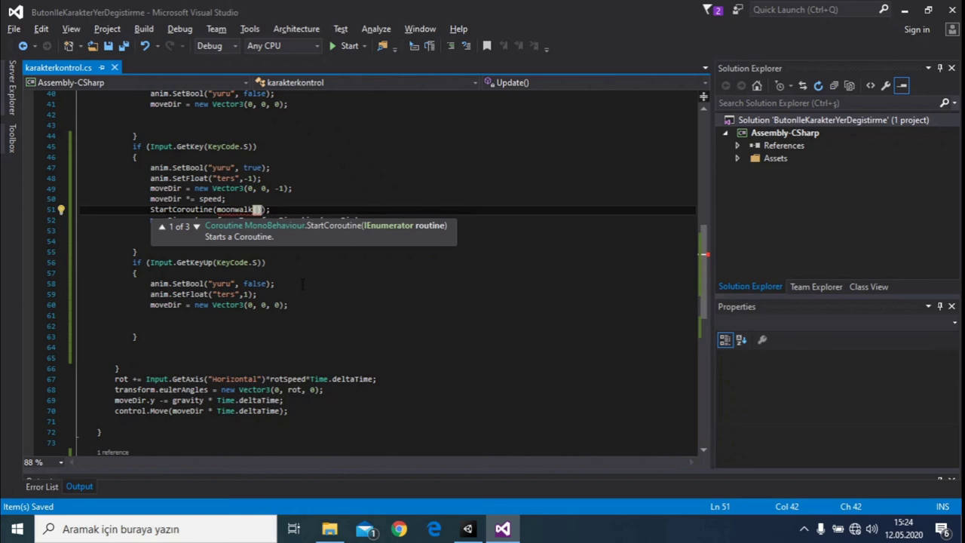
click(190, 284)
scroll(230, 249, down, 1)
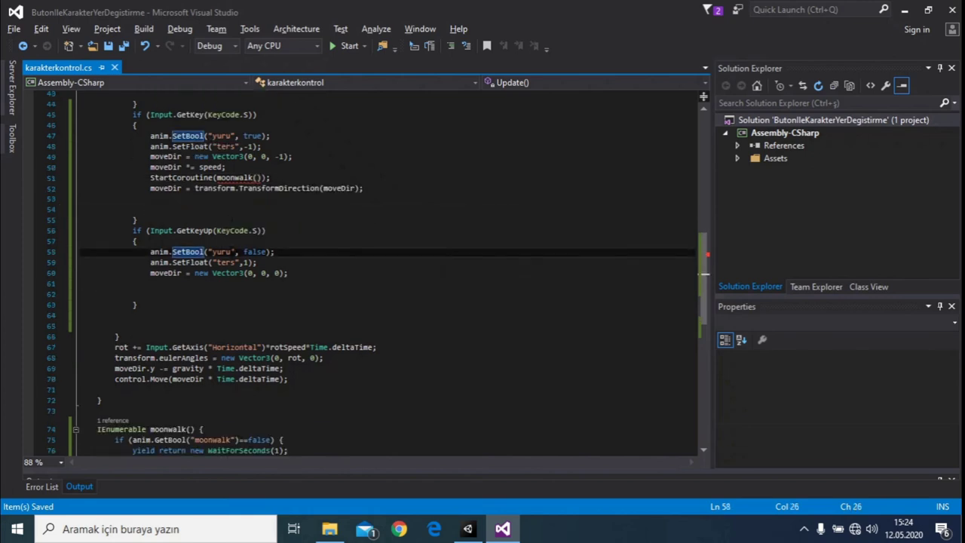
scroll(231, 253, down, 1)
scroll(230, 185, up, 1)
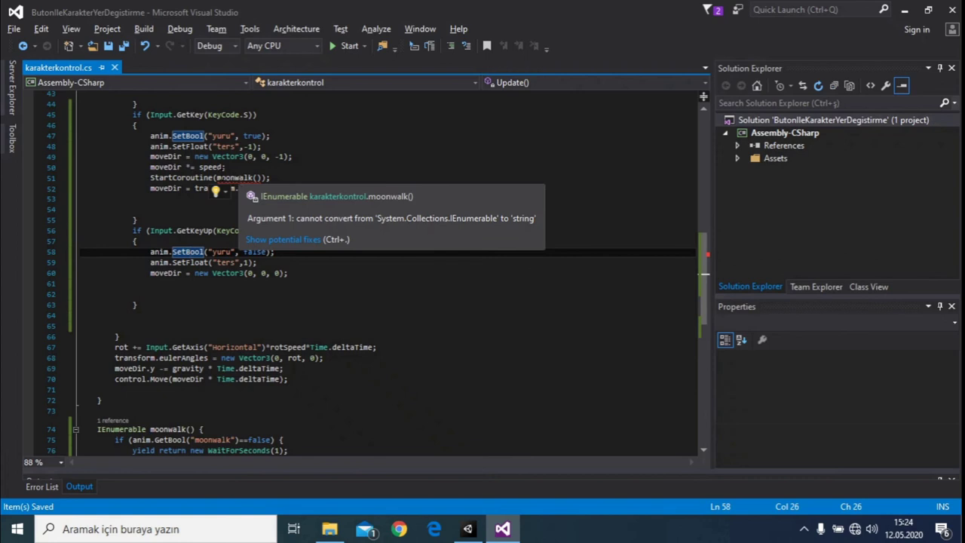
- Add anim.SetBool("moonwalk",false) on line 61 in the GetKeyUp(KeyCode.S) block, then return to Unity
click(226, 178)
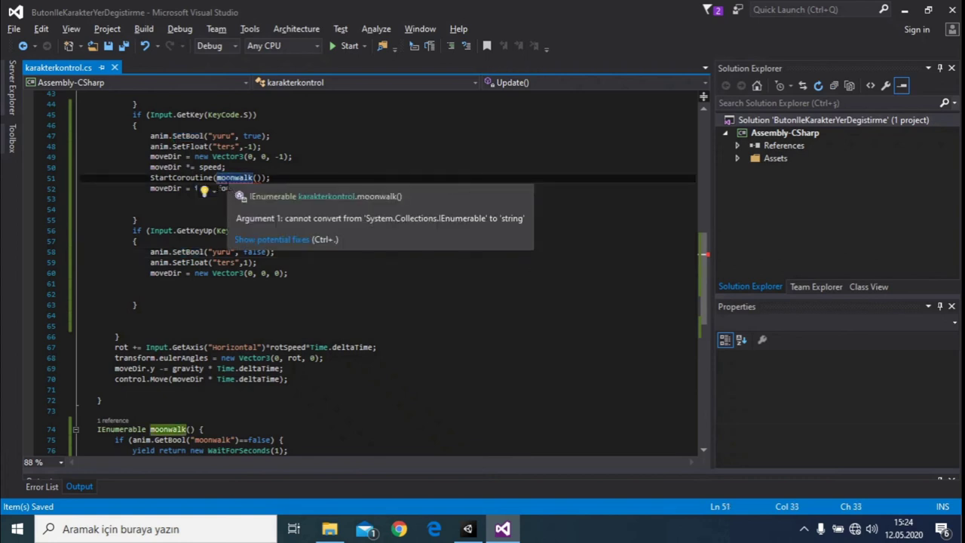
click(213, 262)
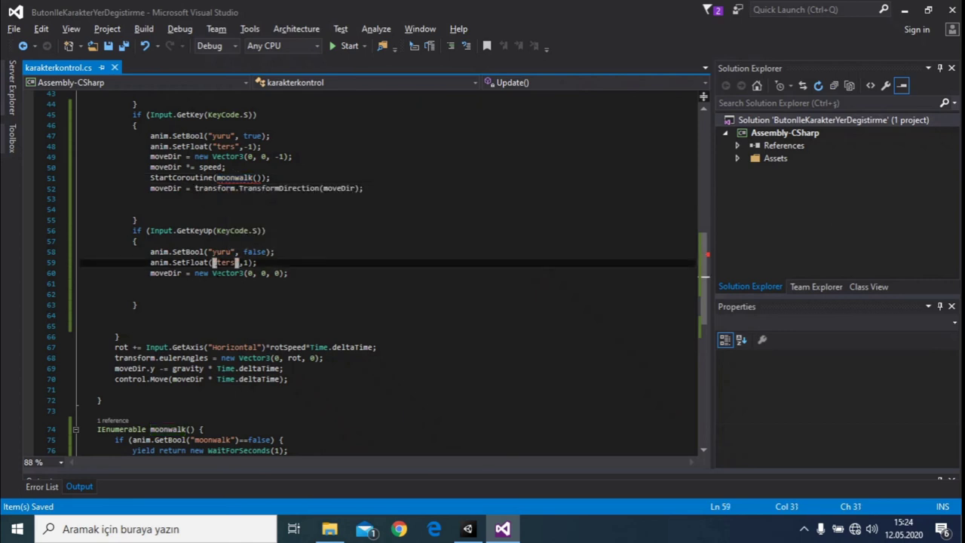
scroll(214, 262, down, 1)
click(185, 254)
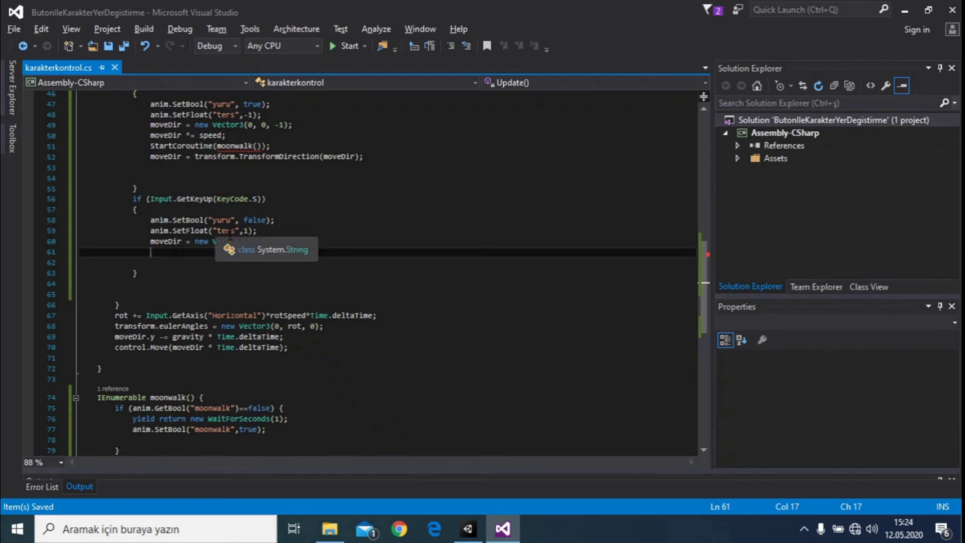
text(anim.)
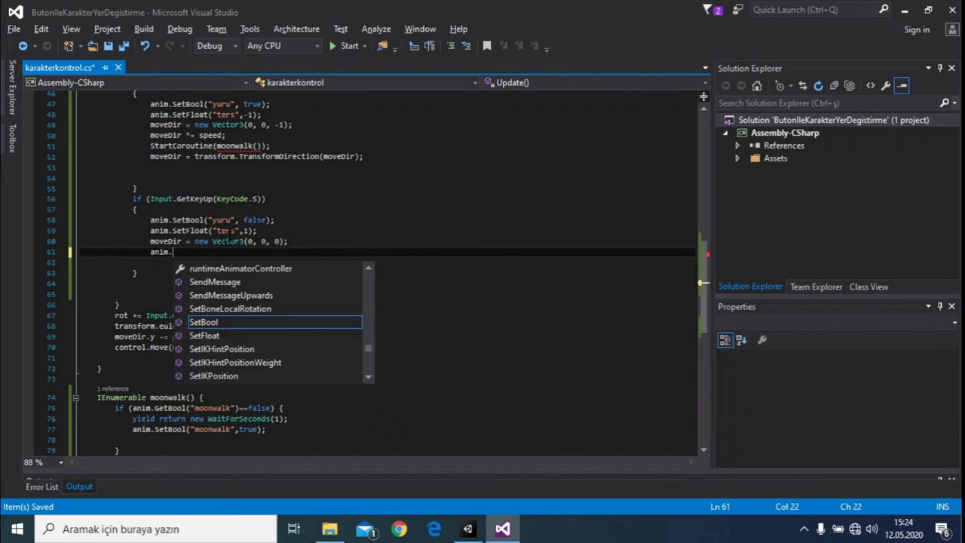
text(se)
key(Tab)
text(("moonwalk",false)
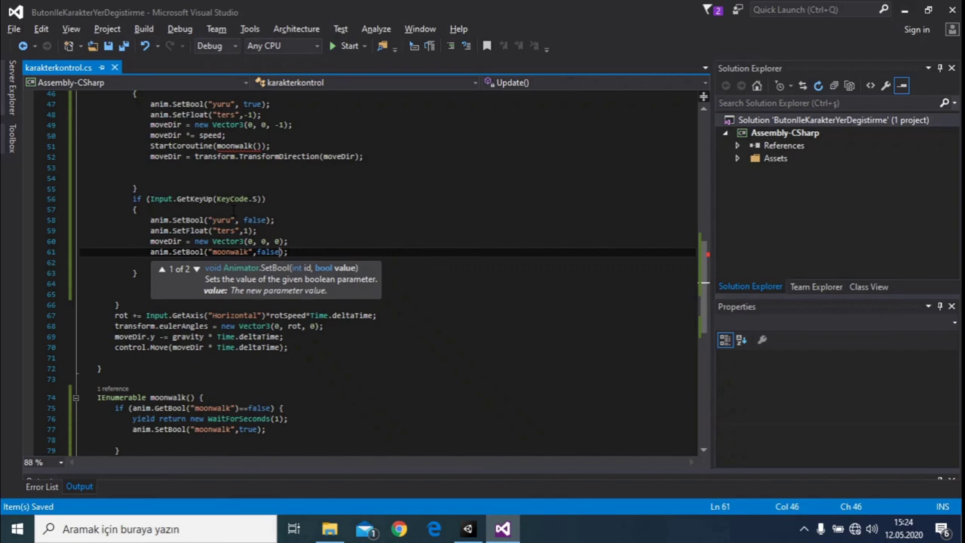
key(alt+Tab)
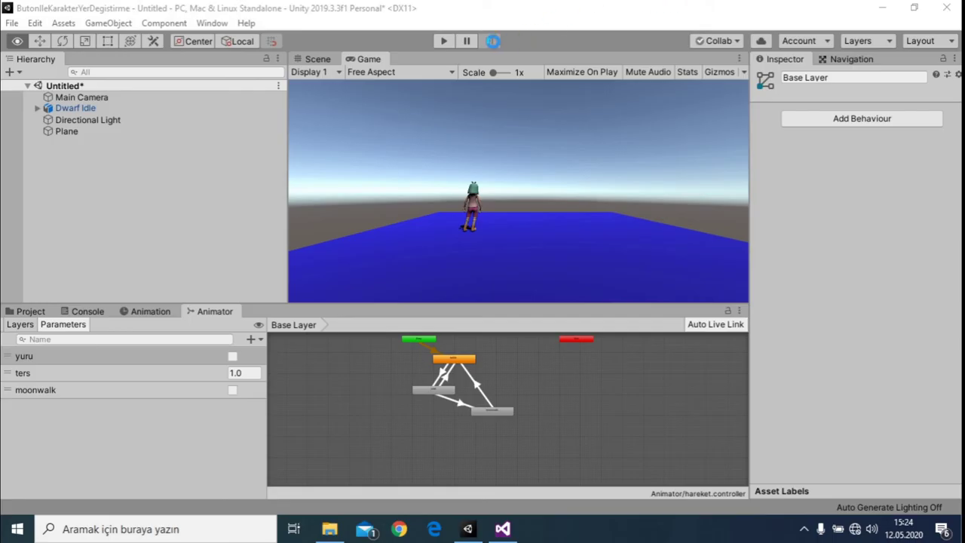
- Try Play, open the Console, and double-click the CS1503 error to jump to line 51
click(444, 42)
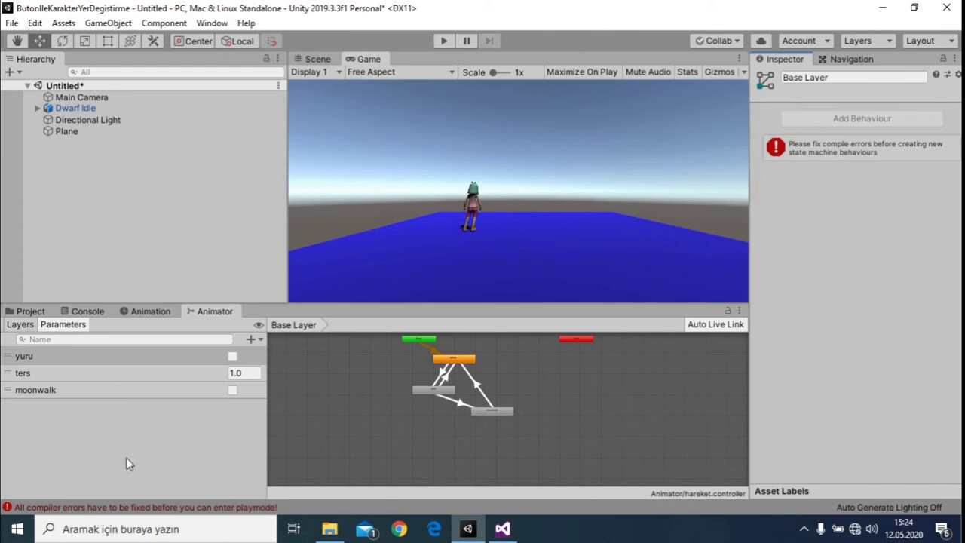
click(154, 513)
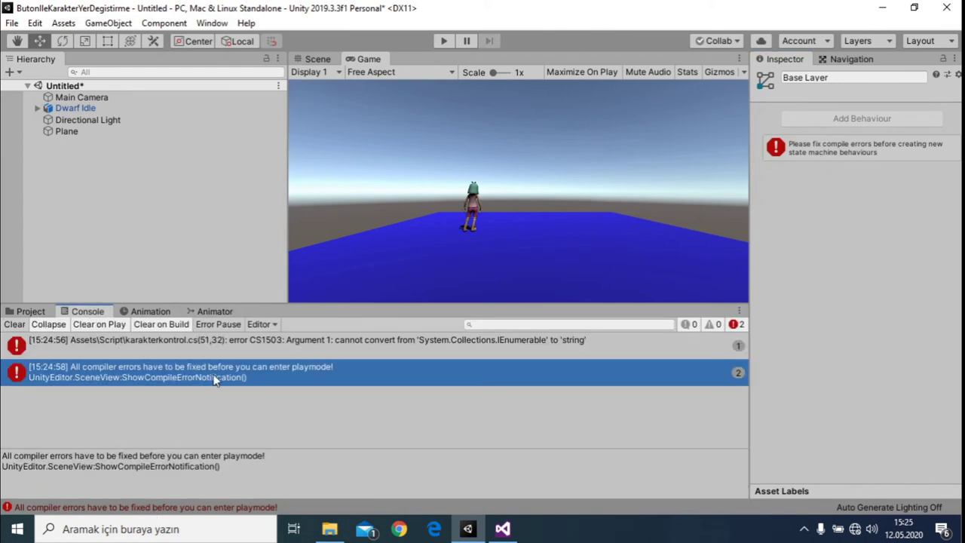
double_click(219, 352)
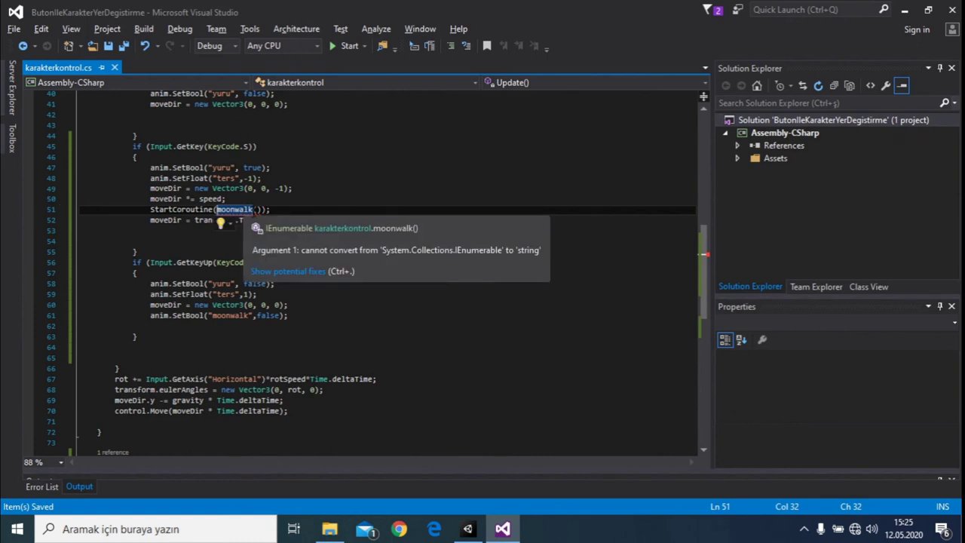
- Change moonwalk's return type on line 74 from IEnumerable to IEnumerator, save, and return to Unity
scroll(384, 271, down, 2)
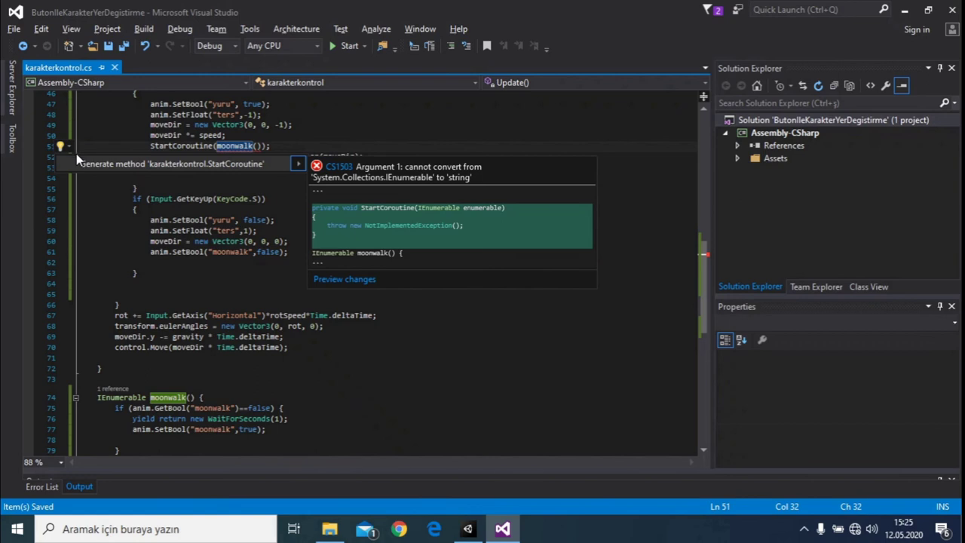
click(190, 397)
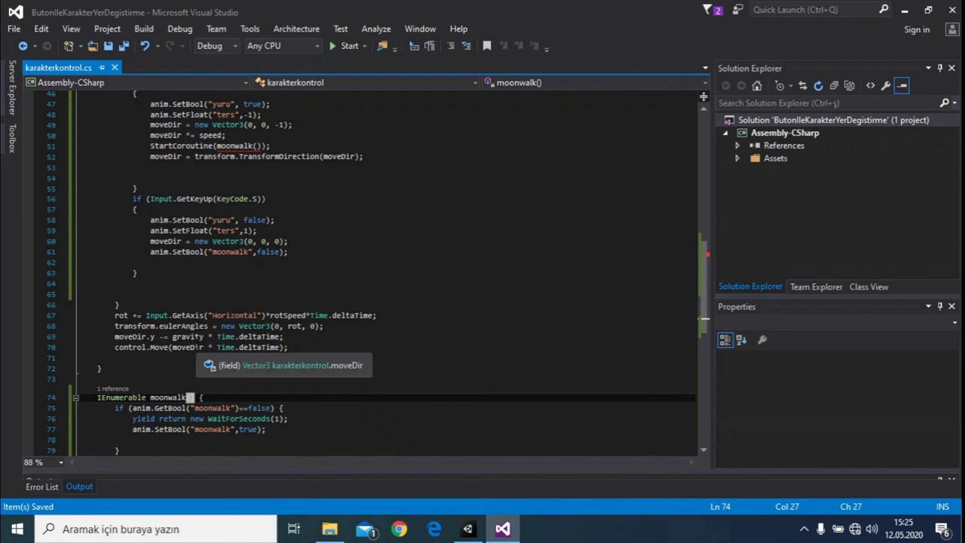
key(BackSpace)
key(BackSpace)
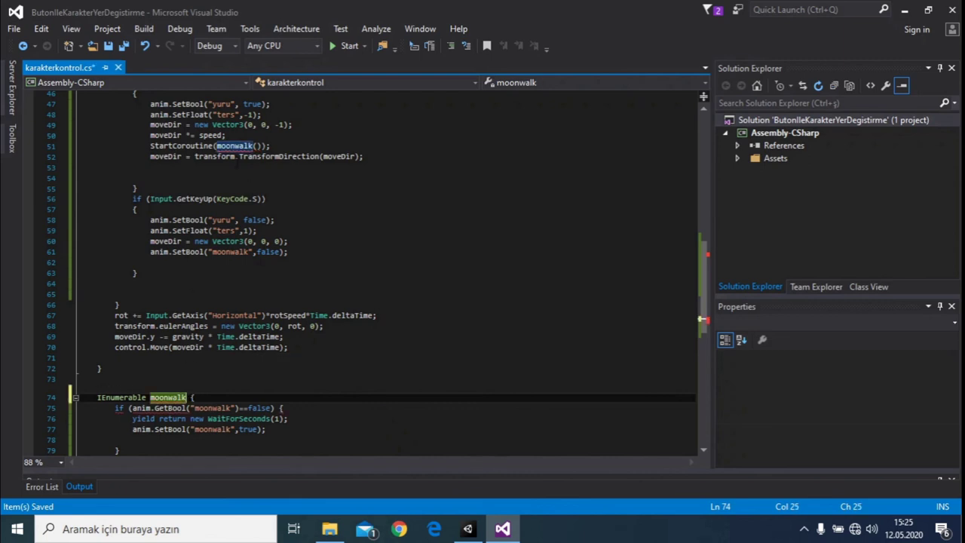
text(()
key(ctrl+z)
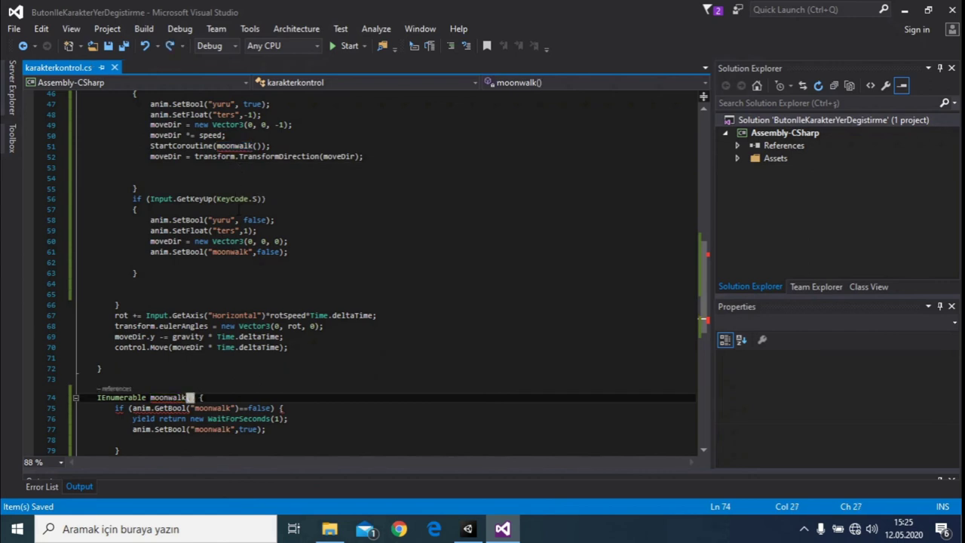
double_click(121, 398)
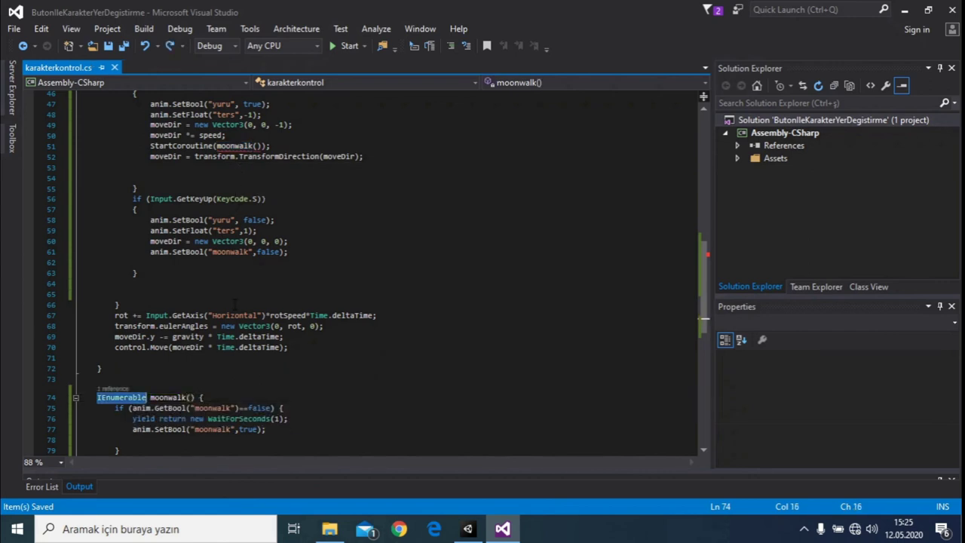
text(IEnumerator)
key(Down)
key(Return)
key(ctrl+s)
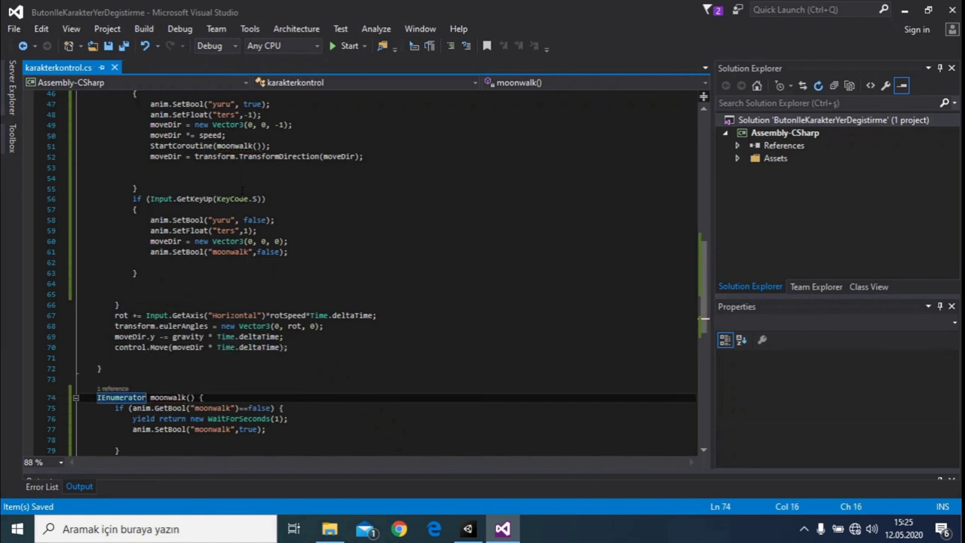
key(alt+Tab)
click(443, 42)
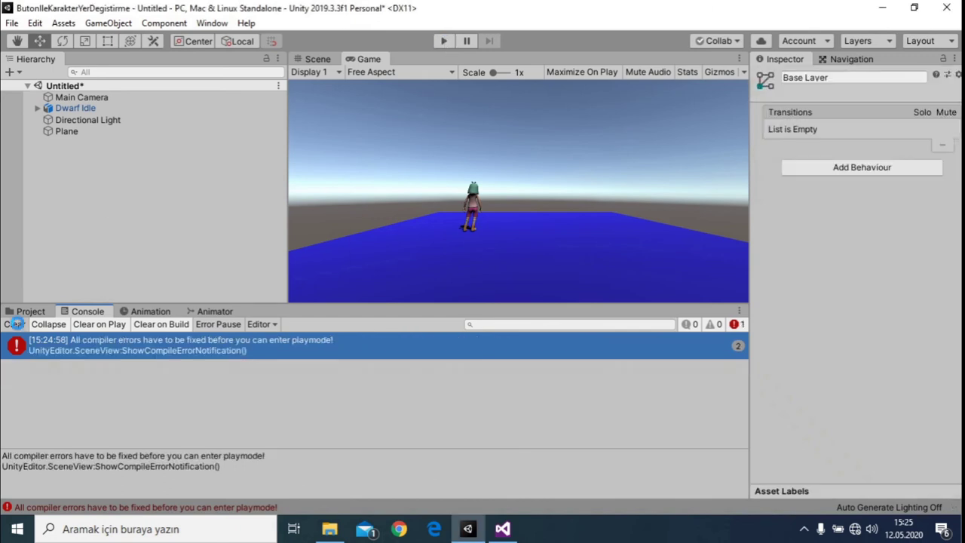
- Play the scene to watch the dwarf moonwalk, then show the Project panel
click(439, 40)
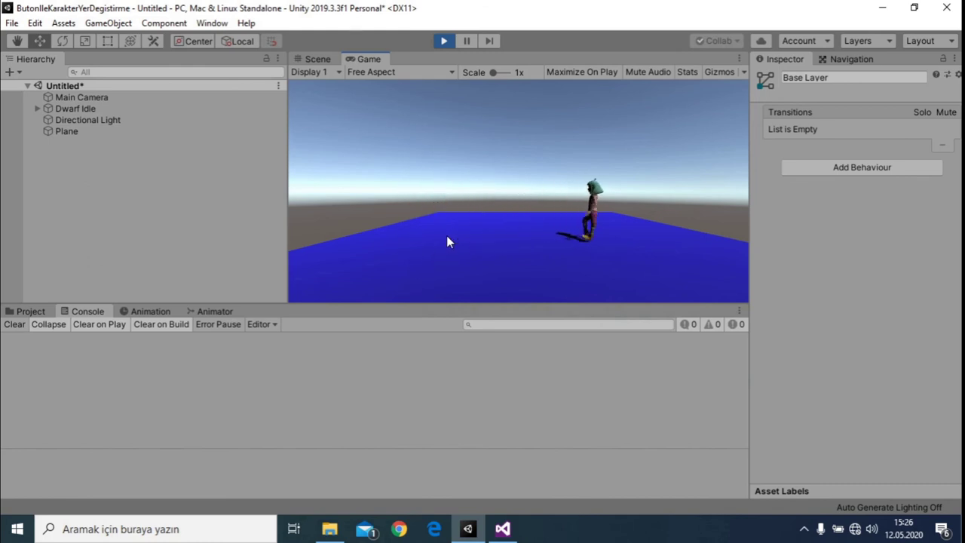
click(30, 311)
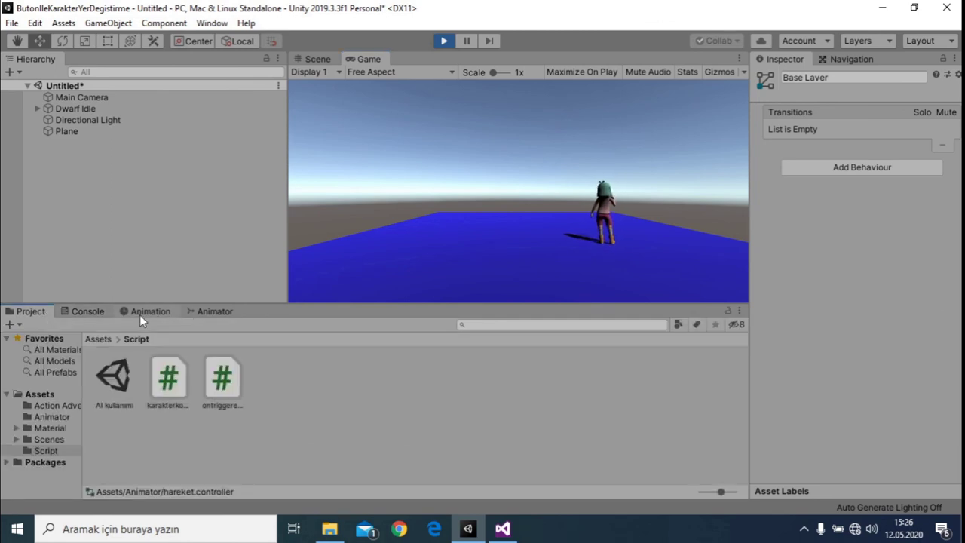
- Set the Moonwalk clip's Root Motion Node to <Root Transform> and apply
click(103, 339)
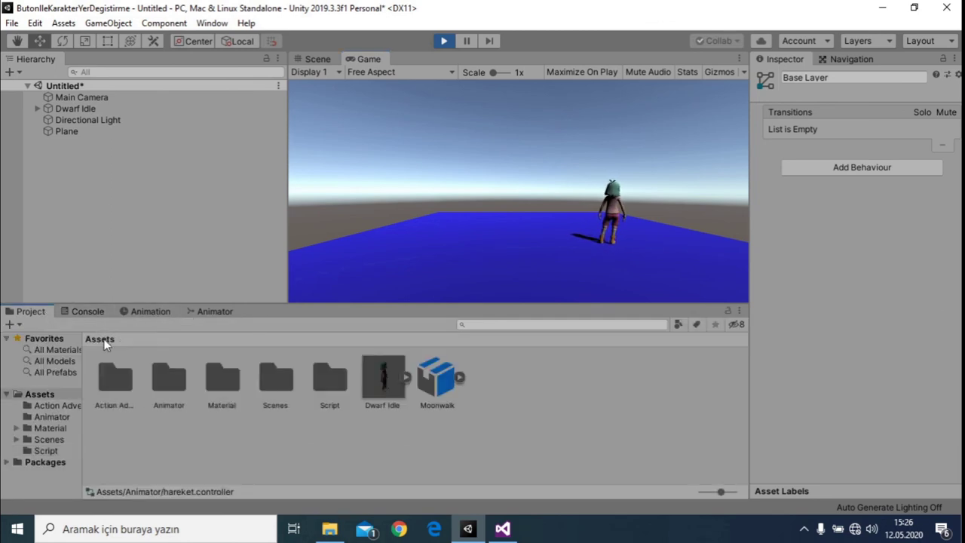
click(437, 380)
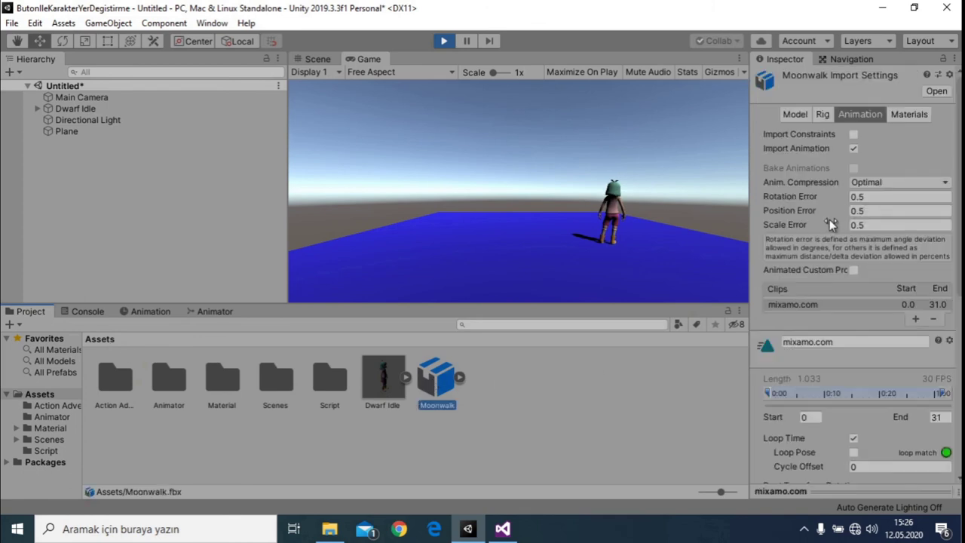
scroll(883, 273, down, 10)
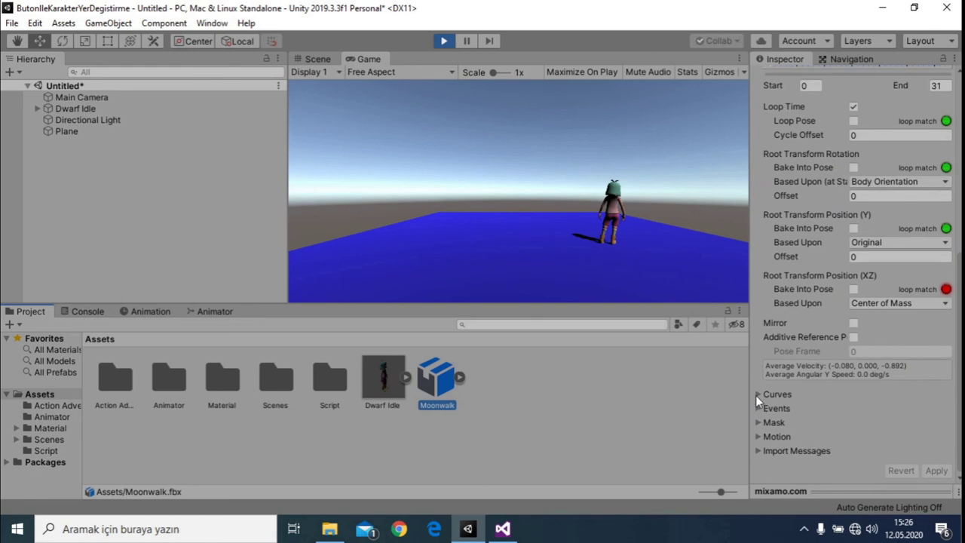
click(756, 436)
click(901, 451)
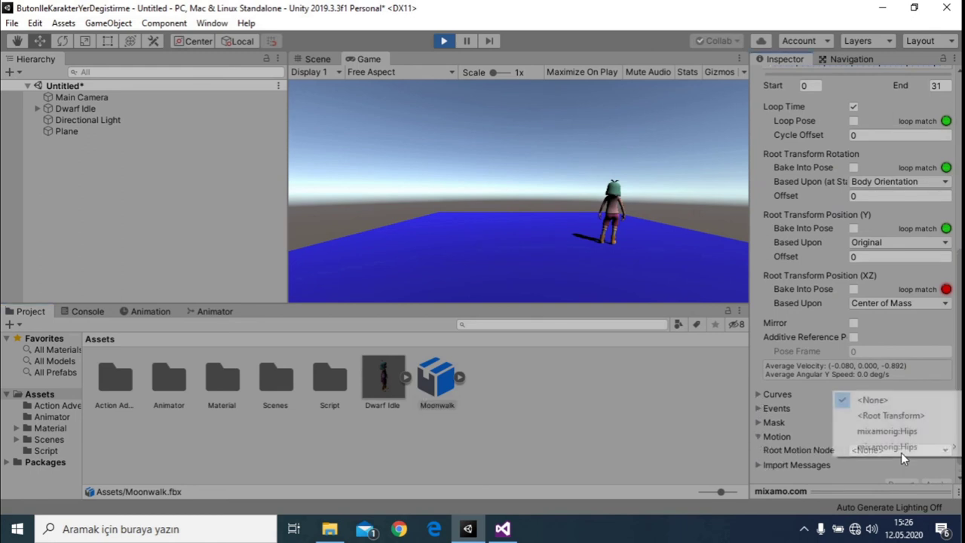
click(882, 414)
click(934, 471)
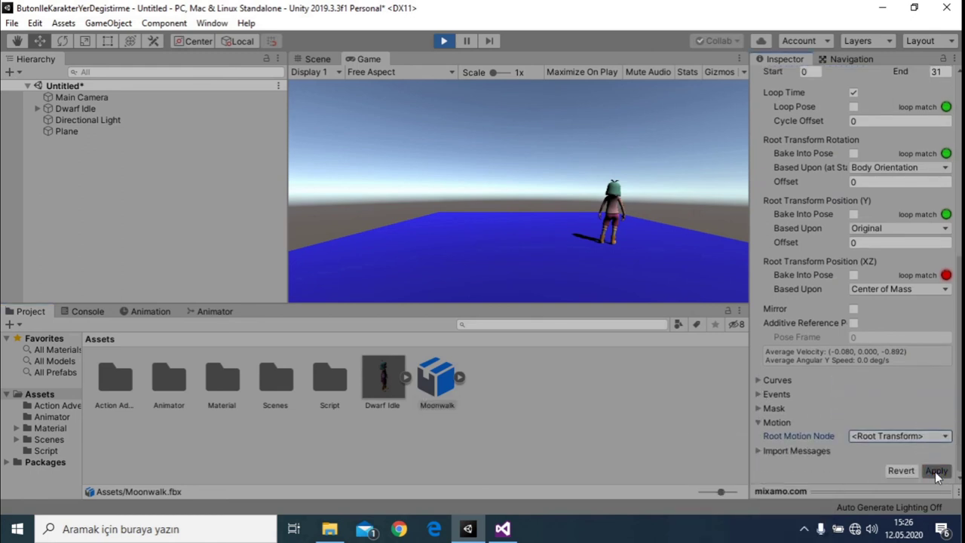
- Restart play mode to test the updated clip, then stop it
click(441, 42)
click(441, 41)
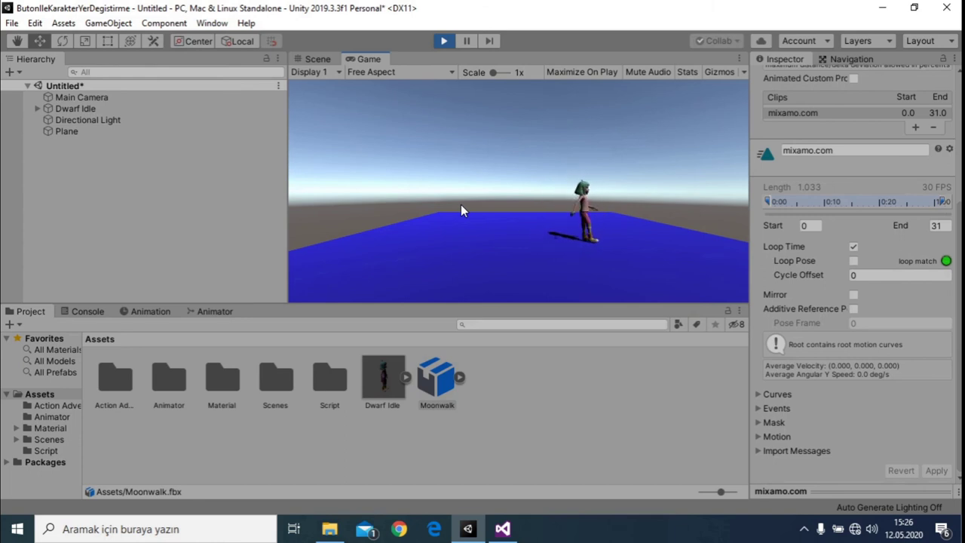
click(445, 43)
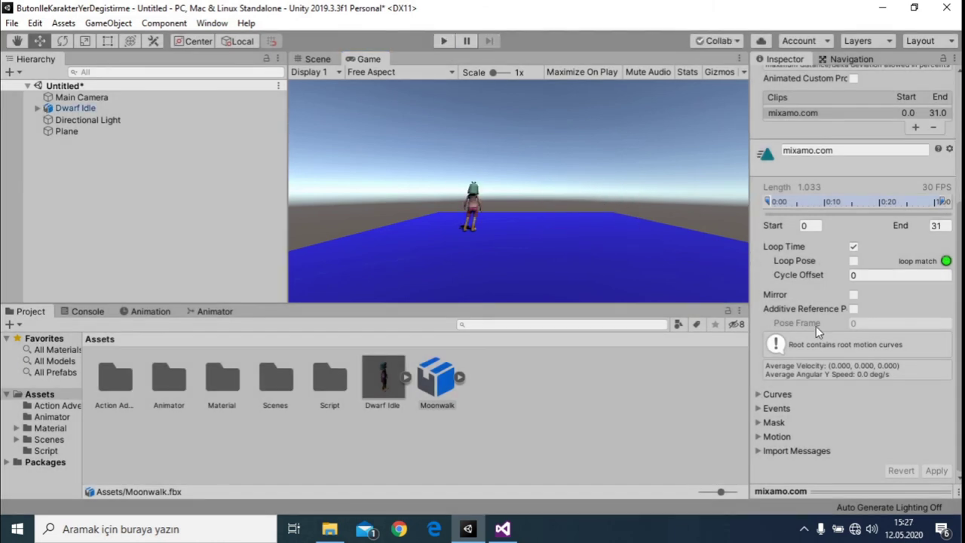
- Leave the Moonwalk clip's root motion node as None and apply the clip import settings
click(760, 437)
click(888, 450)
scroll(920, 443, down, 1)
click(935, 468)
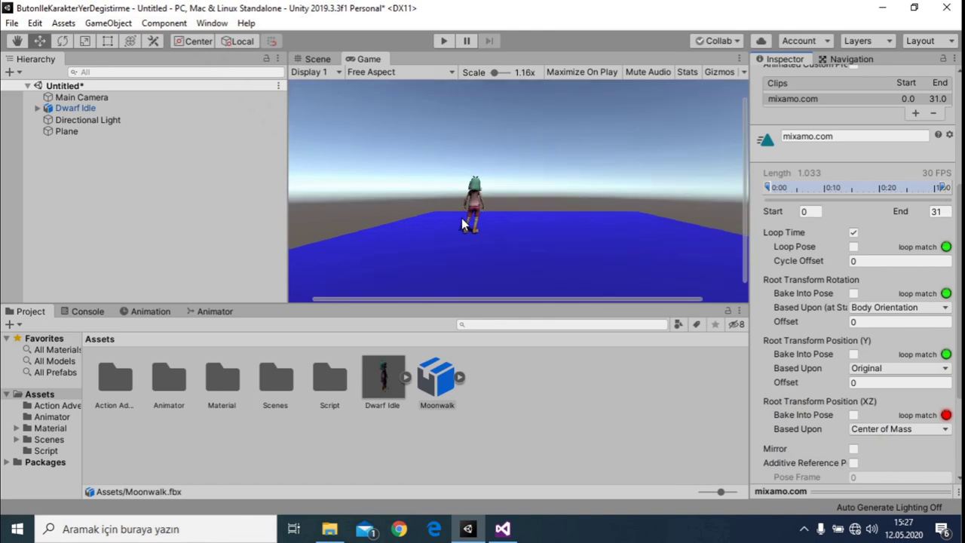
scroll(484, 262, up, 3)
- Set the Moonwalk model's Rig to Copy From Other Avatar with Dwarf IdleAvatar, apply, and enter Play mode
scroll(464, 255, down, 2)
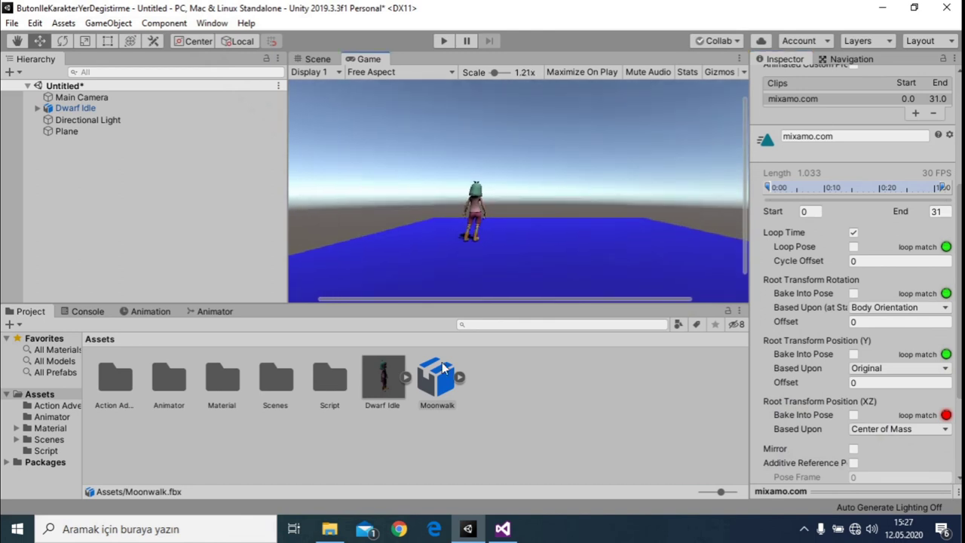
click(442, 363)
scroll(837, 162, up, 5)
click(796, 115)
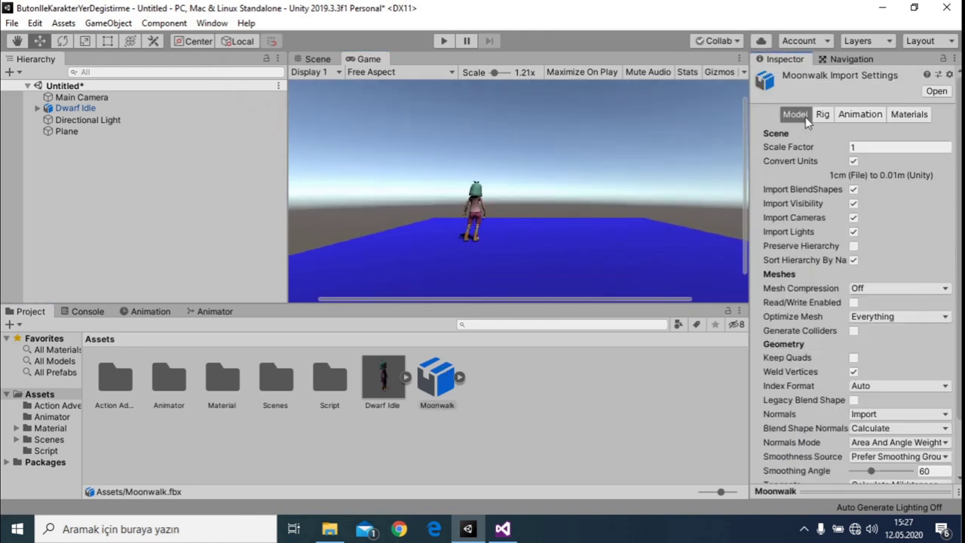
click(821, 115)
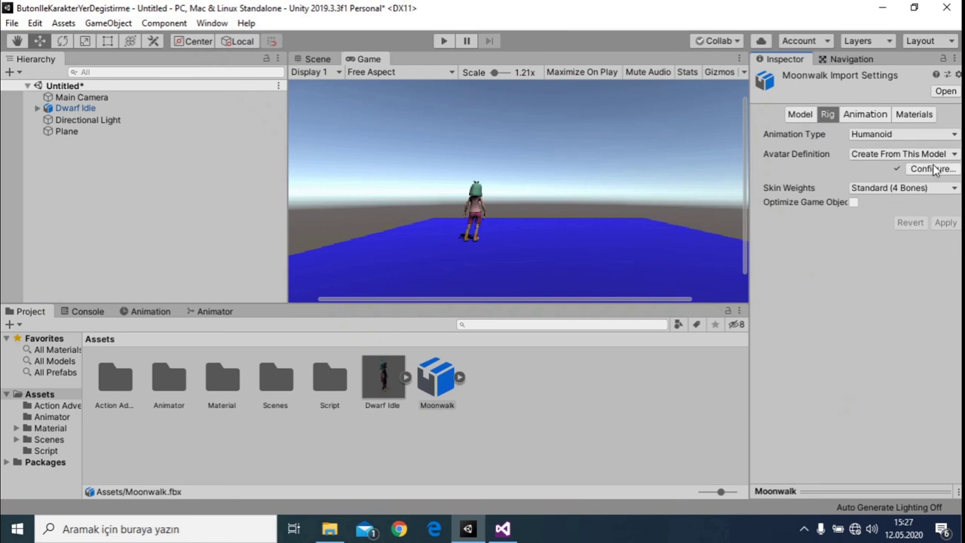
click(910, 155)
click(852, 199)
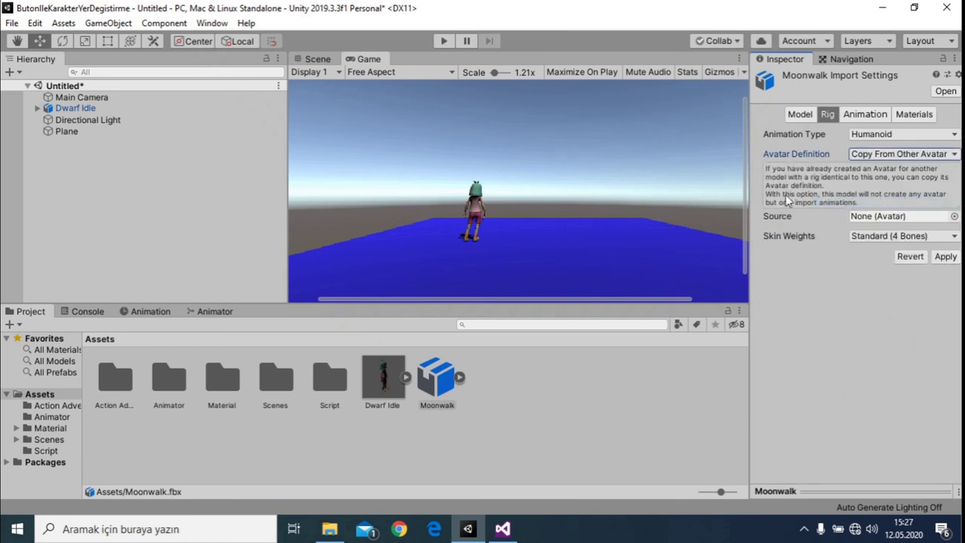
click(954, 217)
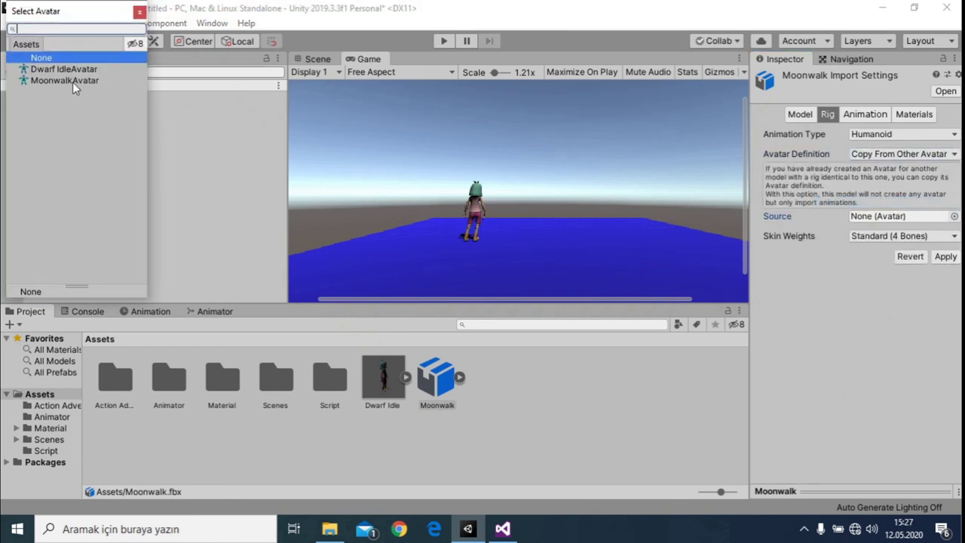
double_click(66, 70)
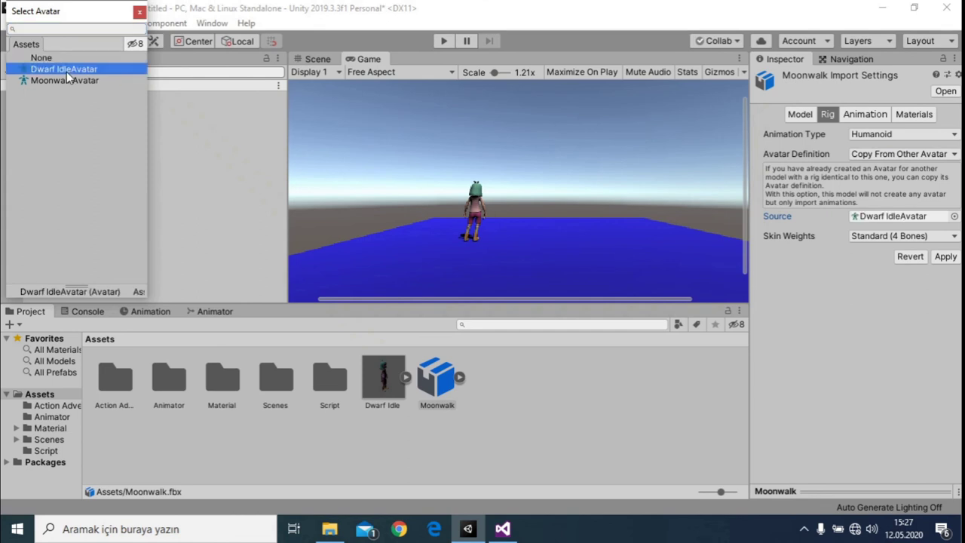
click(946, 257)
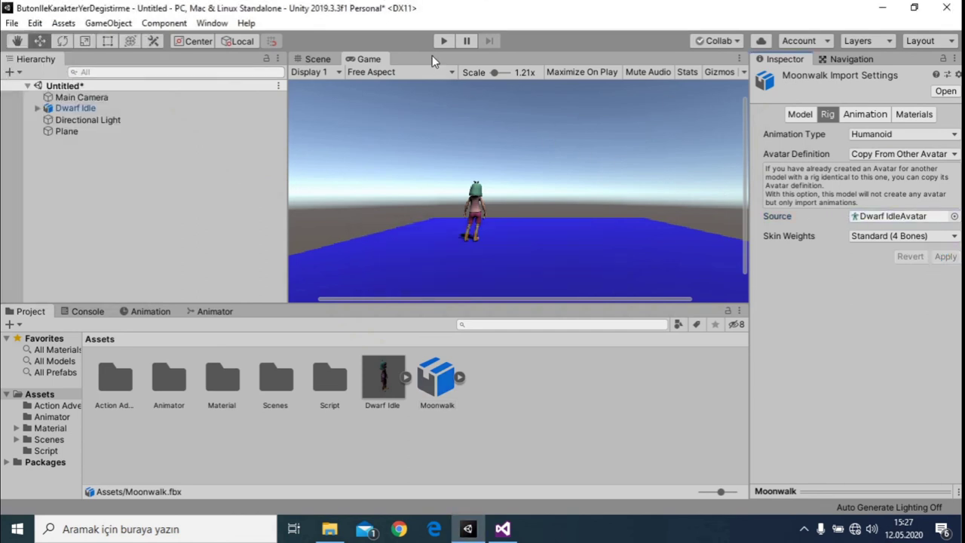
click(442, 41)
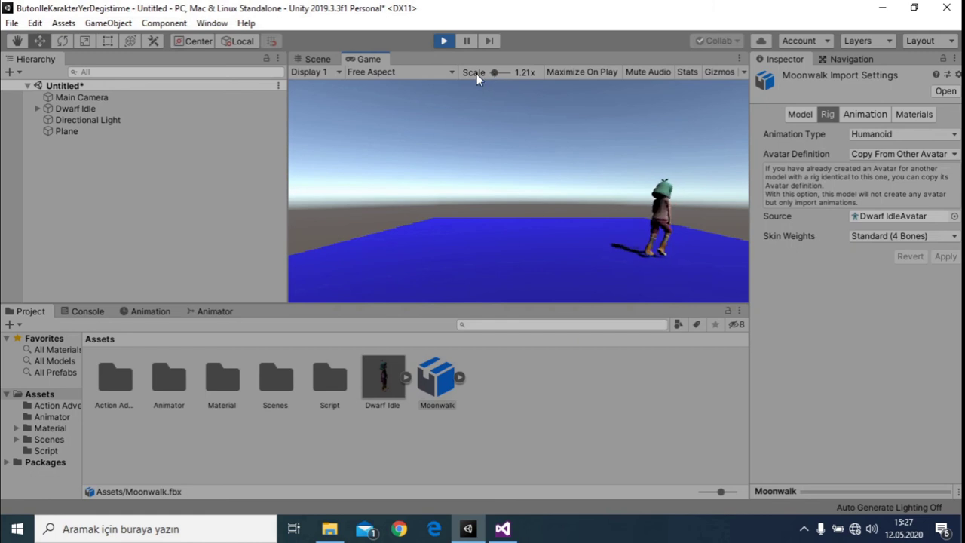
- Reset the Game view Scale slider to 1x while the moonwalk test runs
drag(494, 72, 482, 73)
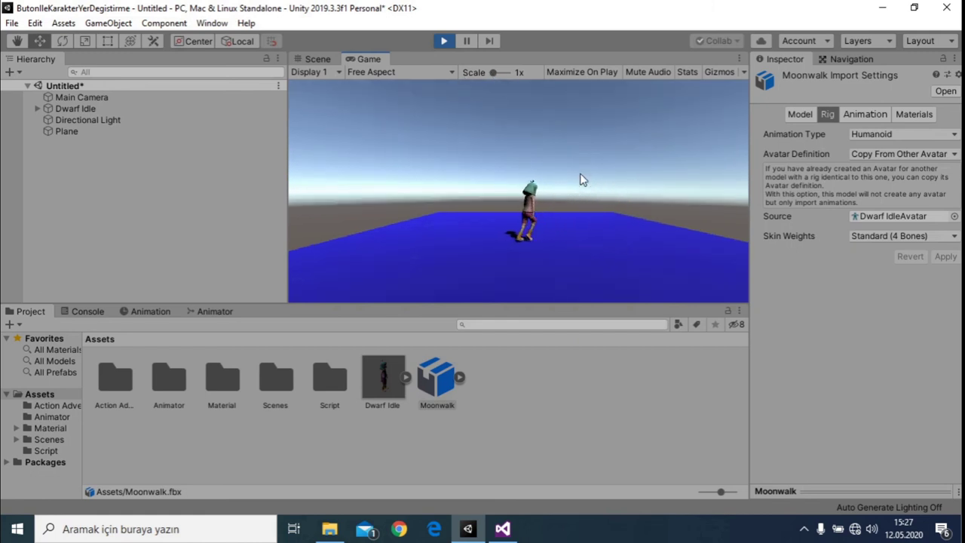